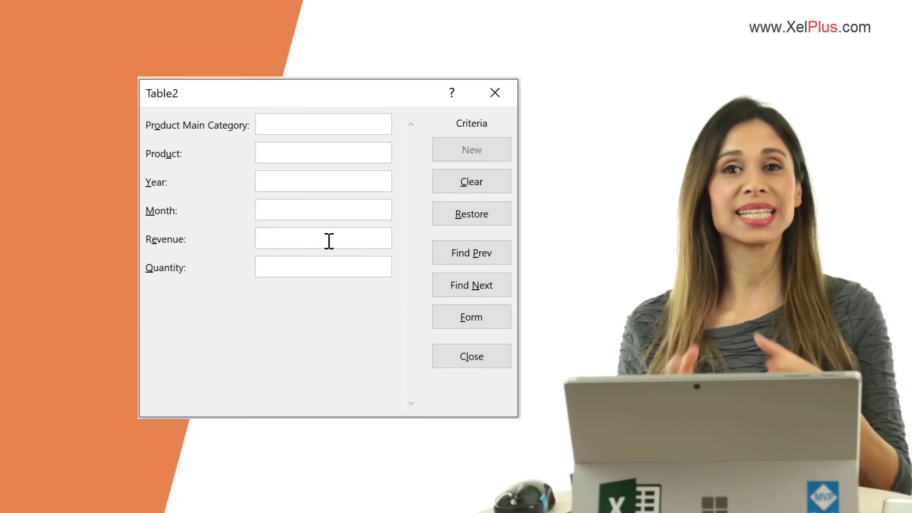
- Search Table2 with the Revenue criterion >500 and step through the matching records
{"action": "left_click", "coordinate": [328, 241]}
{"action": "type", "text": ">500"}
{"action": "left_click", "coordinate": [464, 288]}
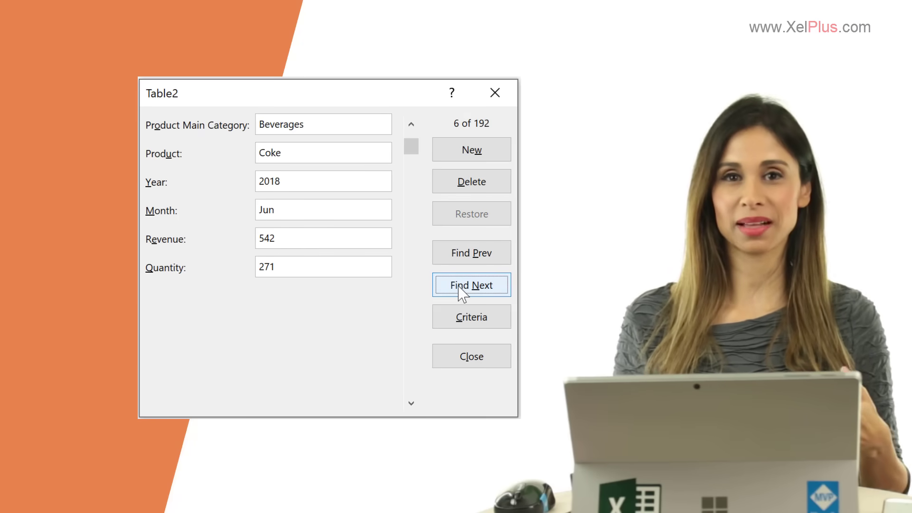
{"action": "left_click", "coordinate": [460, 289]}
{"action": "left_click", "coordinate": [461, 288]}
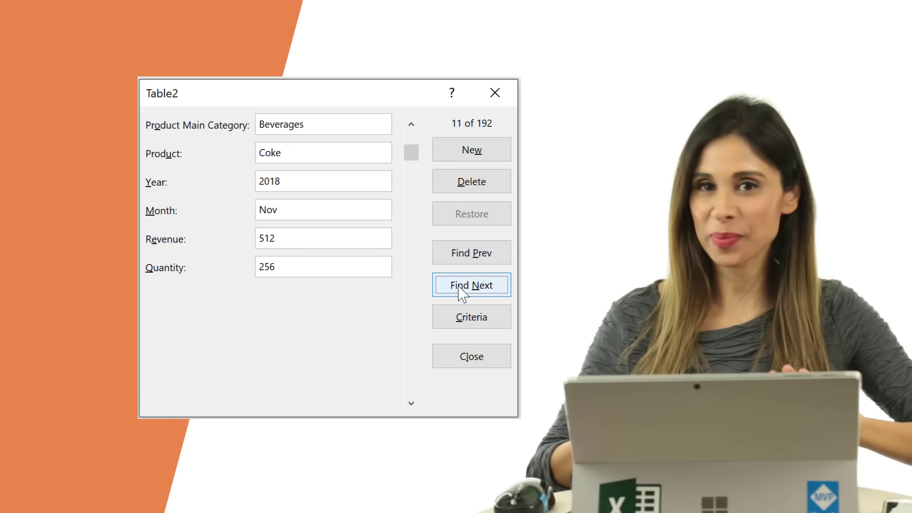
{"action": "left_click", "coordinate": [461, 289]}
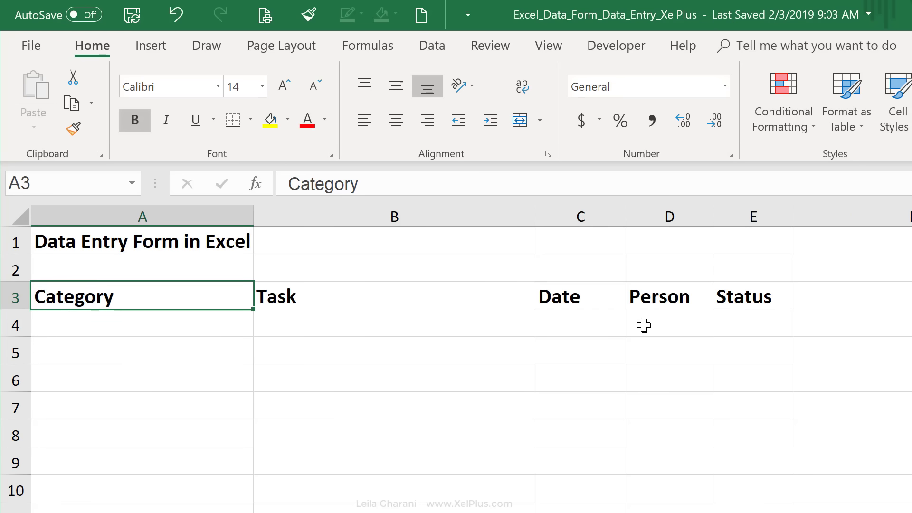
- Enter Site, Health check, 1/1 and the person's name across row 4
{"action": "left_click", "coordinate": [106, 315]}
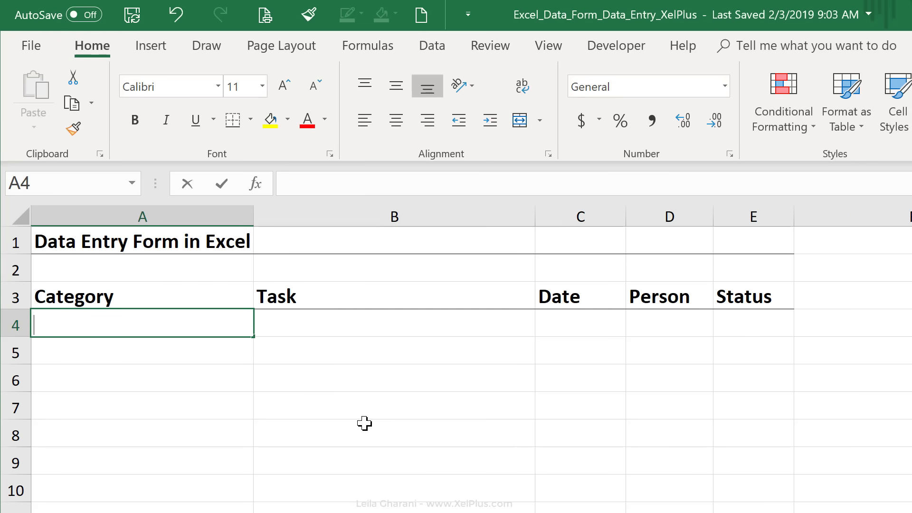
{"action": "type", "text": "Site"}
{"action": "key", "text": "Tab"}
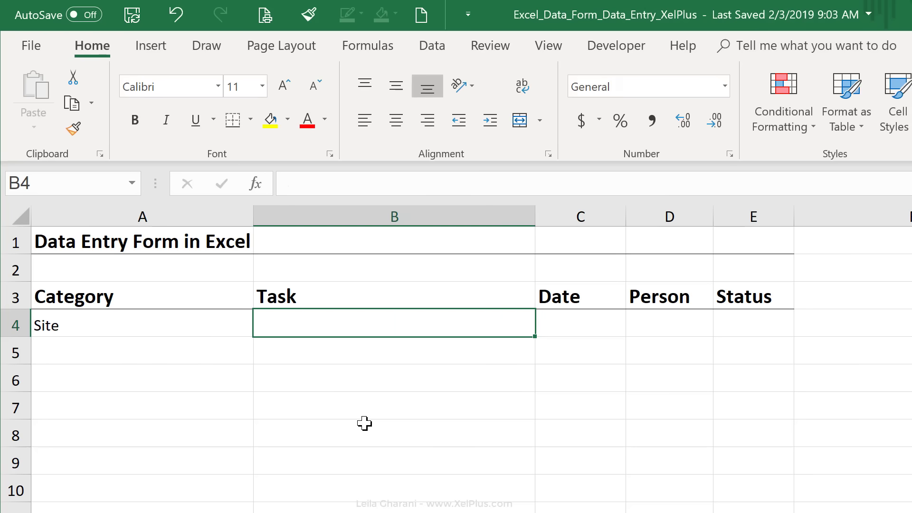
{"action": "type", "text": "Health check"}
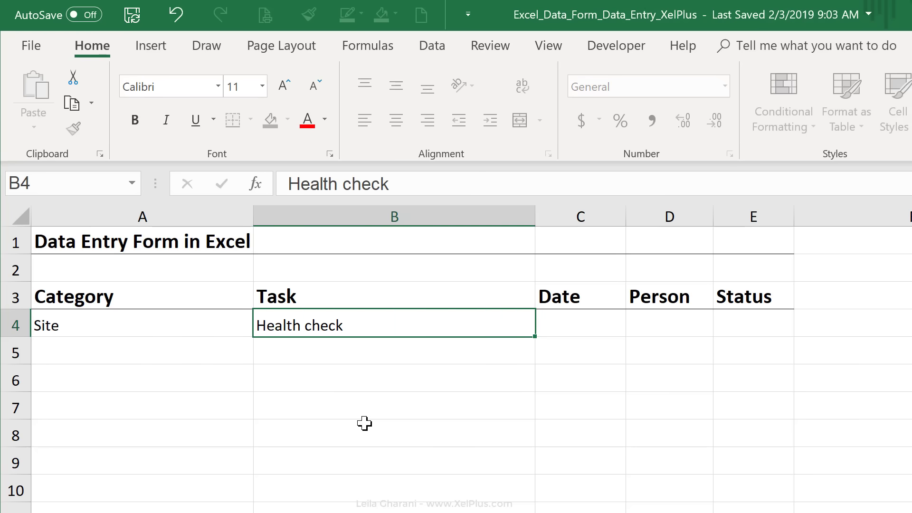
{"action": "key", "text": "Tab"}
{"action": "type", "text": "1/1"}
{"action": "key", "text": "Tab"}
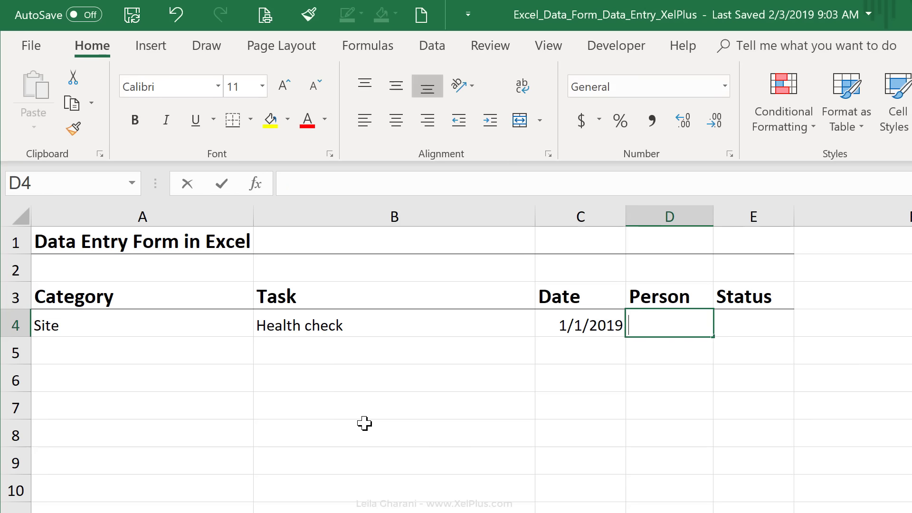
{"action": "type", "text": "James"}
{"action": "key", "text": "ctrl+Return"}
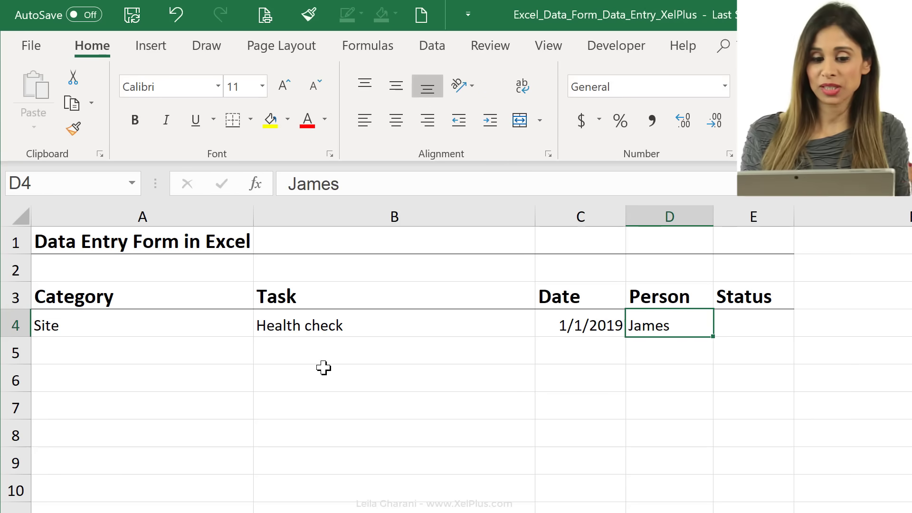
- Change the B4 task text to 'Health check general'
{"action": "left_click", "coordinate": [330, 322]}
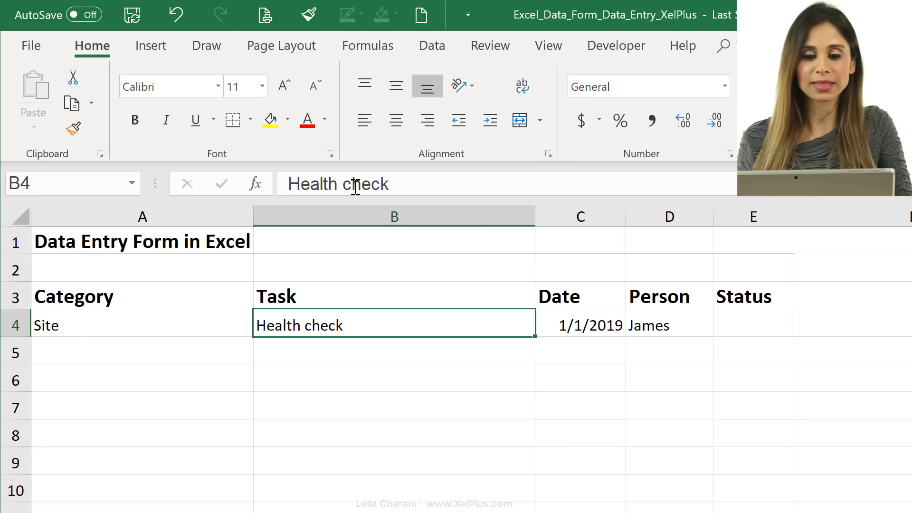
{"action": "left_click", "coordinate": [393, 184]}
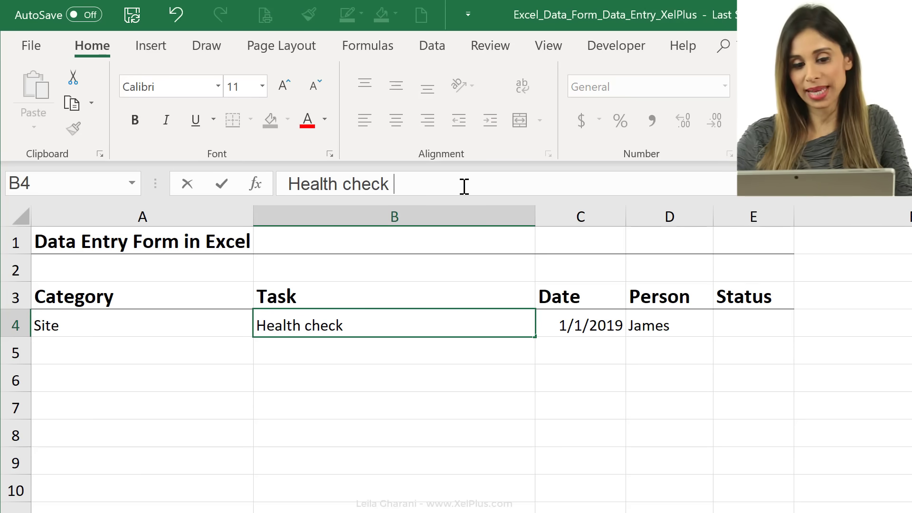
{"action": "type", "text": "general"}
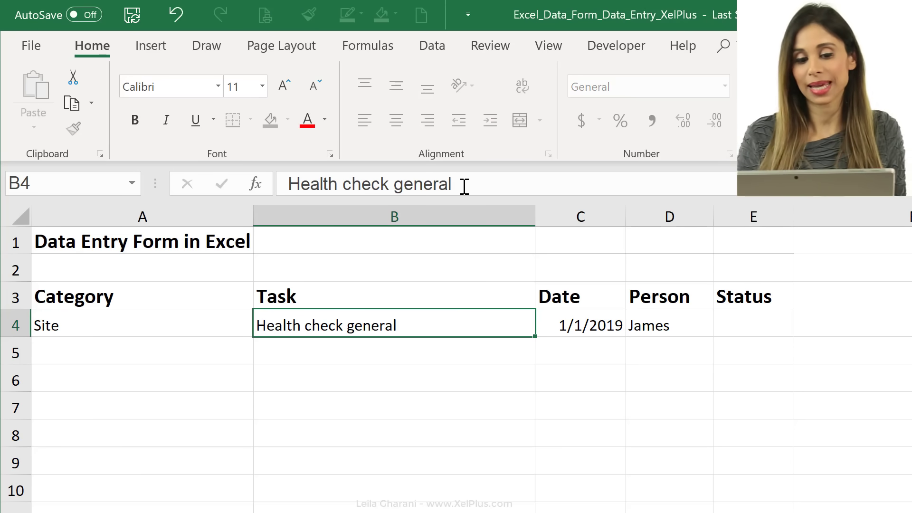
{"action": "key", "text": "ctrl+Return"}
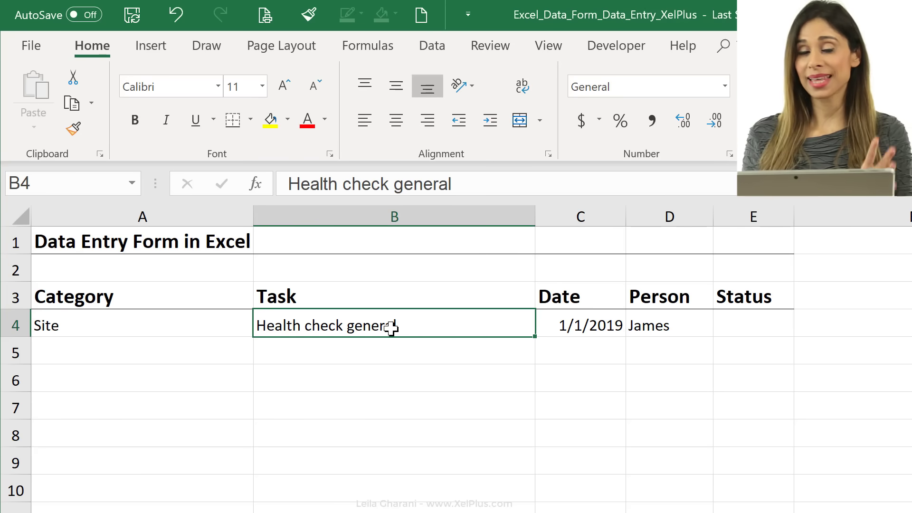
- Convert A3:E4 into a table with headers
{"action": "left_click_drag", "start_coordinate": [179, 297], "coordinate": [715, 328]}
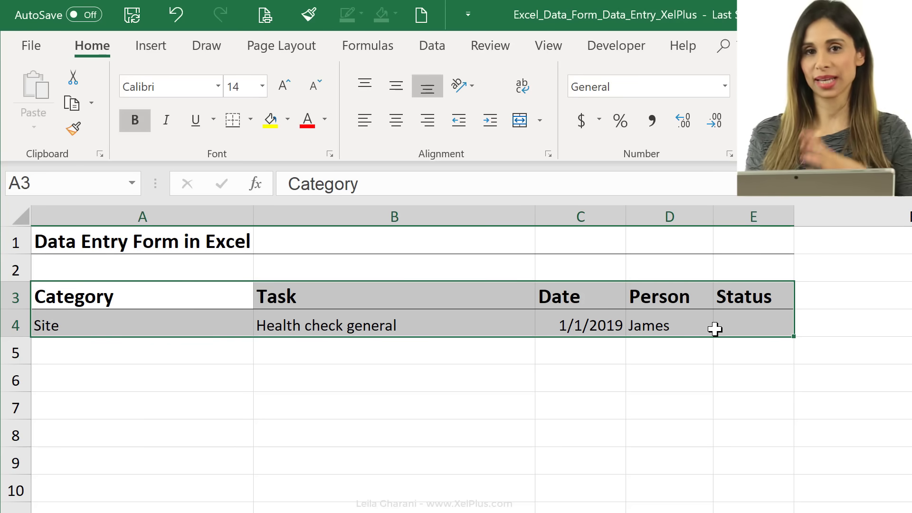
{"action": "left_click", "coordinate": [474, 327]}
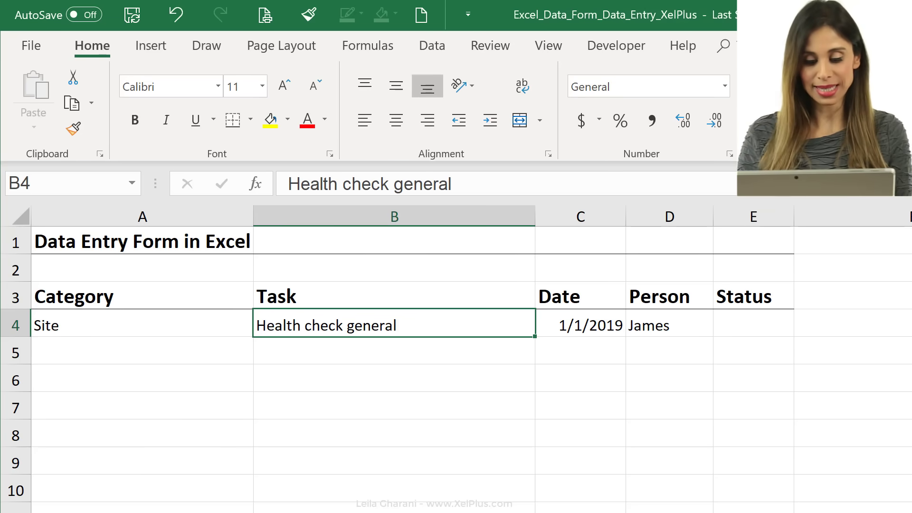
{"action": "key", "text": "ctrl+t"}
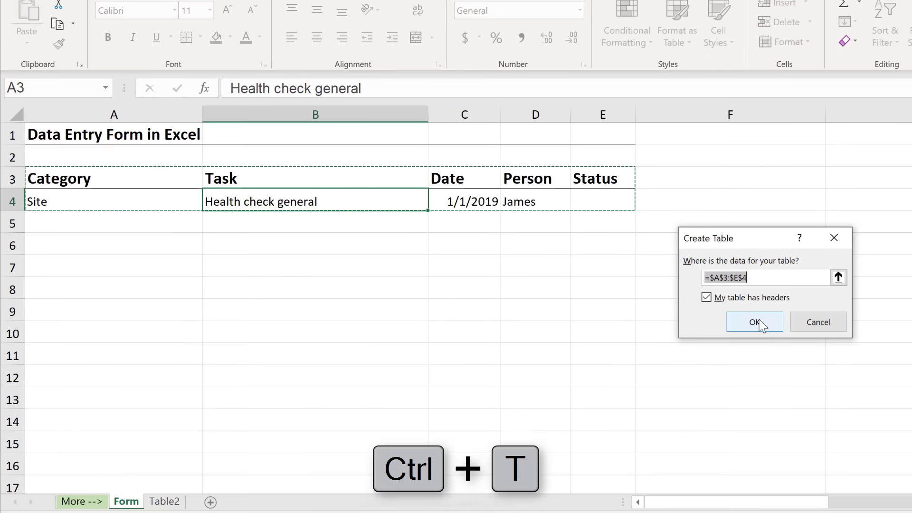
{"action": "left_click", "coordinate": [755, 322]}
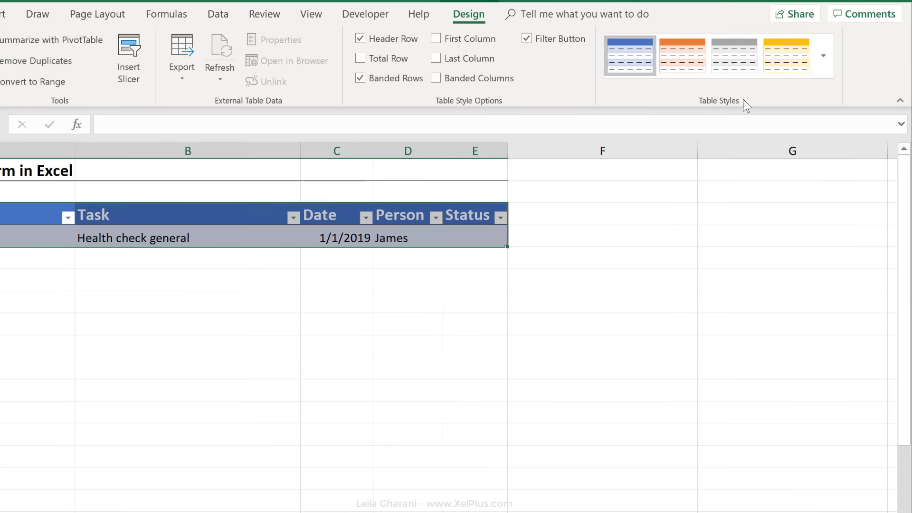
- Set the table style to None
{"action": "left_click", "coordinate": [821, 66]}
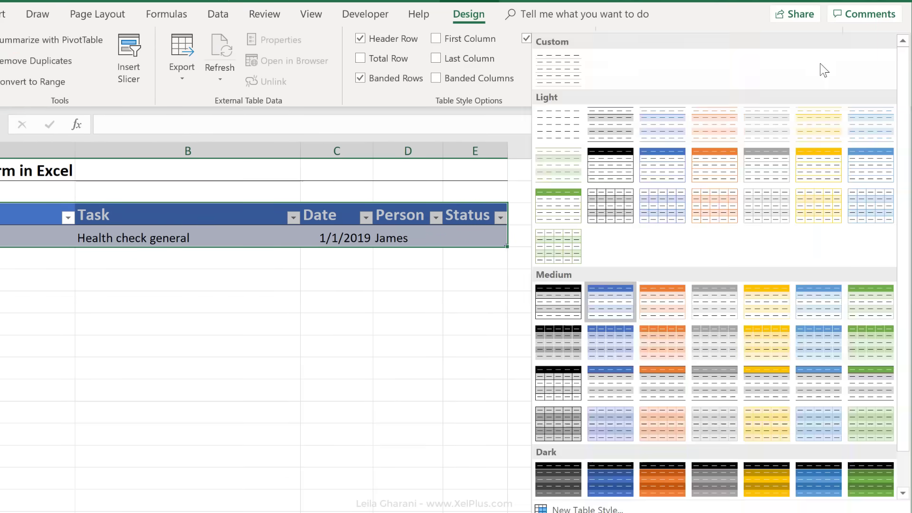
{"action": "left_click", "coordinate": [546, 127]}
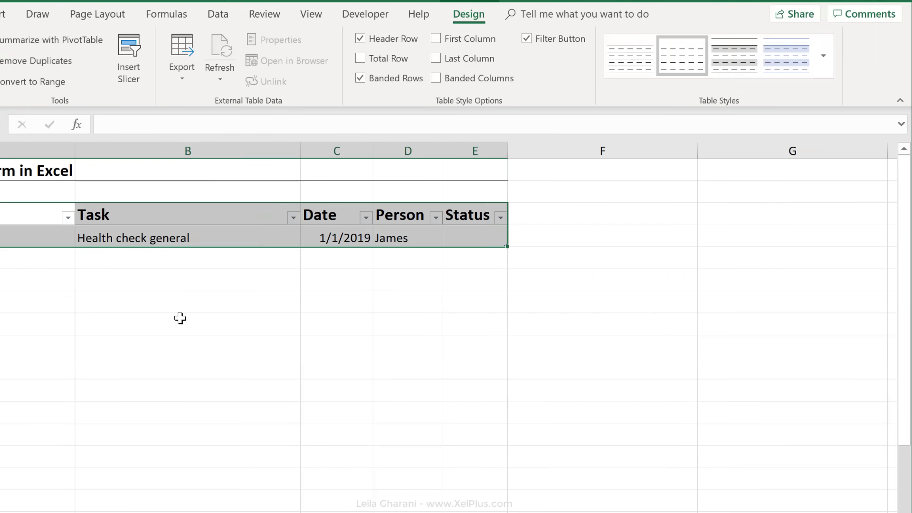
{"action": "left_click", "coordinate": [164, 238]}
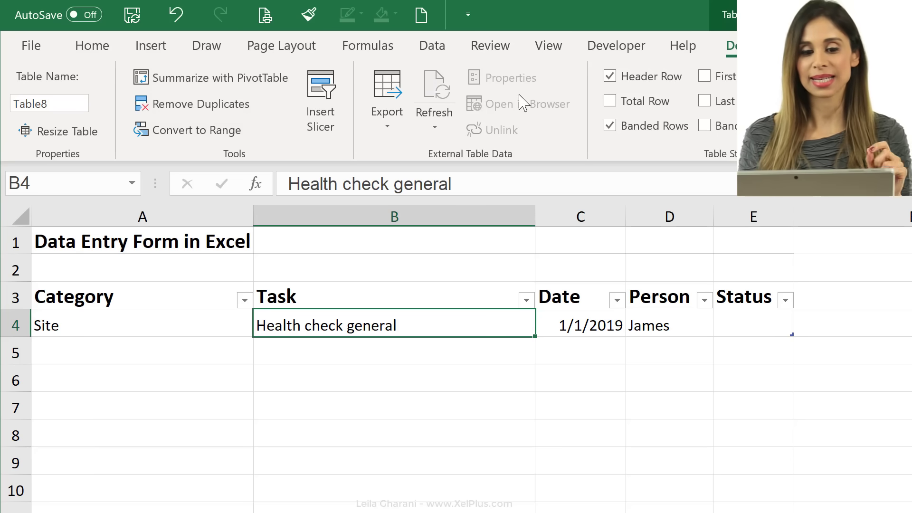
- Add the Form command from Commands Not in the Ribbon to the Quick Access Toolbar
{"action": "left_click", "coordinate": [472, 19]}
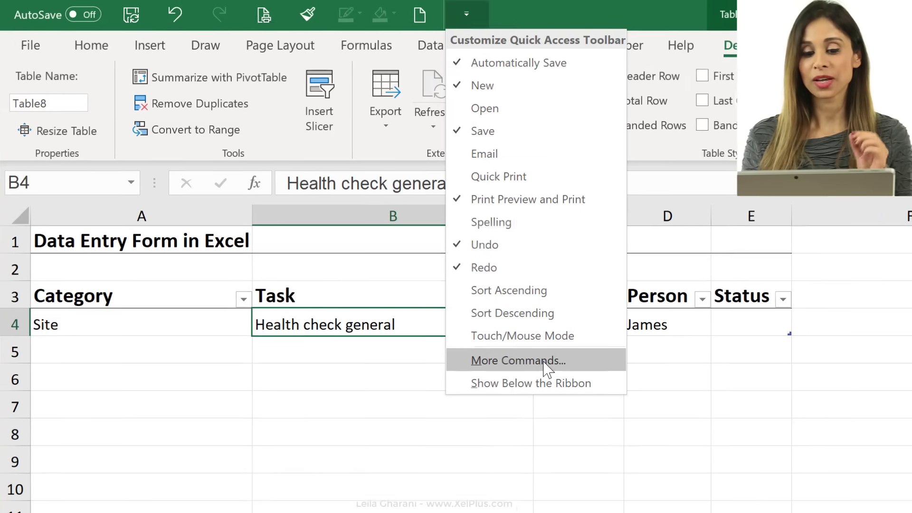
{"action": "left_click", "coordinate": [546, 362]}
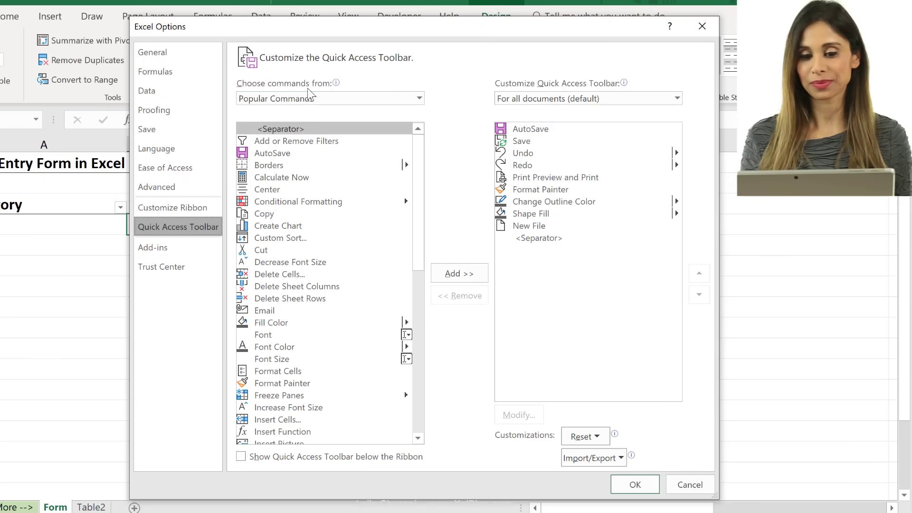
{"action": "left_click", "coordinate": [318, 98]}
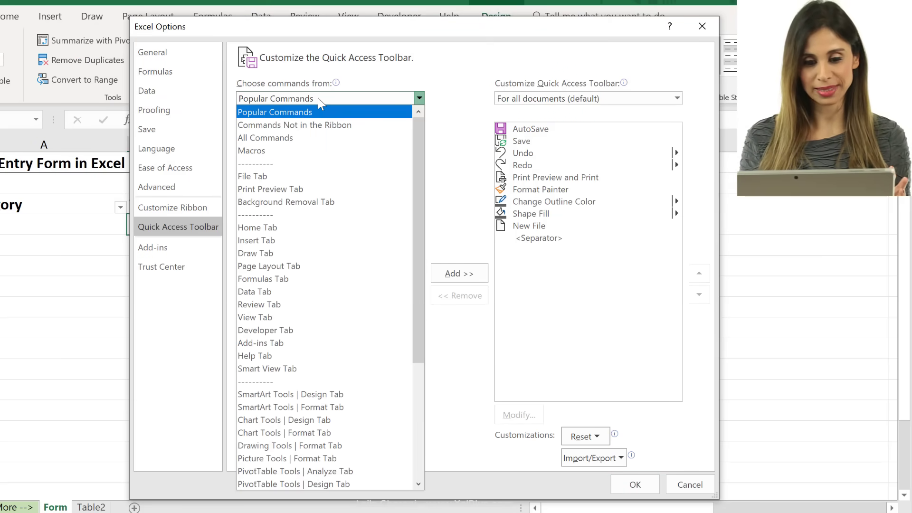
{"action": "left_click", "coordinate": [318, 124]}
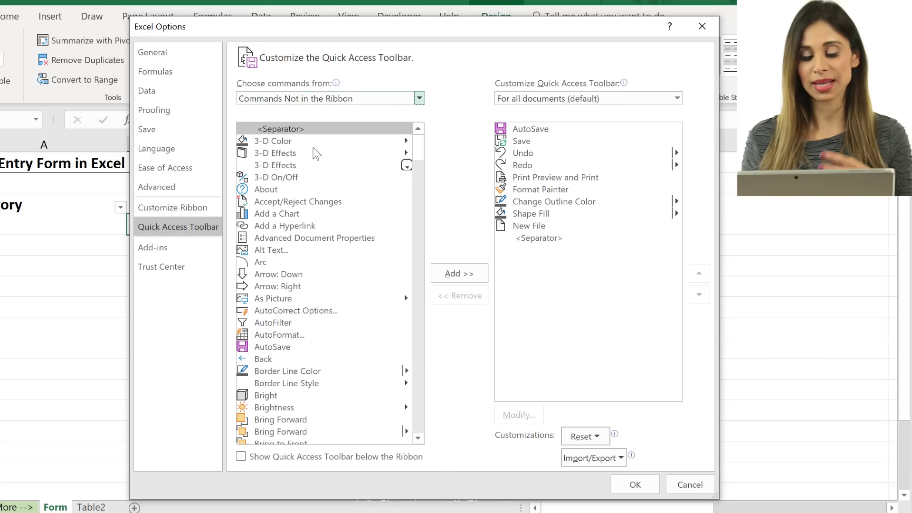
{"action": "scroll", "coordinate": [329, 178], "scroll_direction": "down", "scroll_amount": 20}
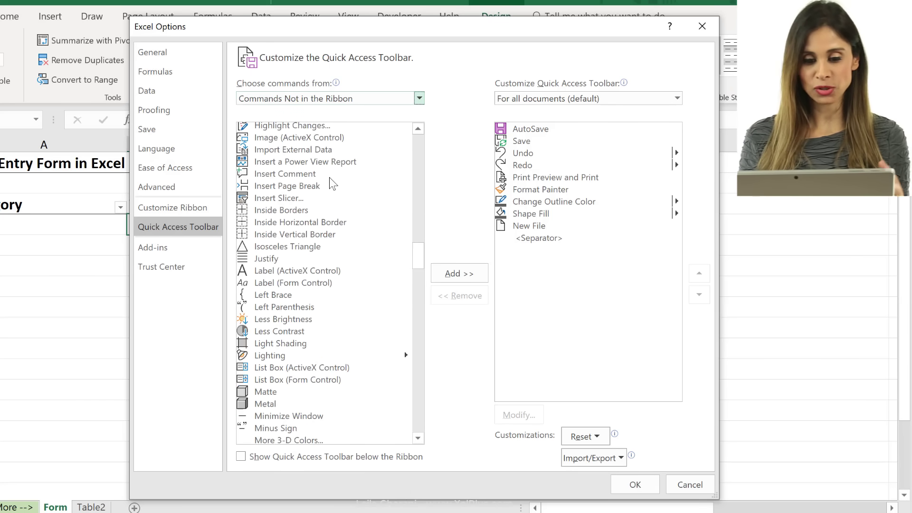
{"action": "scroll", "coordinate": [329, 177], "scroll_direction": "up", "scroll_amount": 4}
{"action": "scroll", "coordinate": [321, 225], "scroll_direction": "up", "scroll_amount": 2}
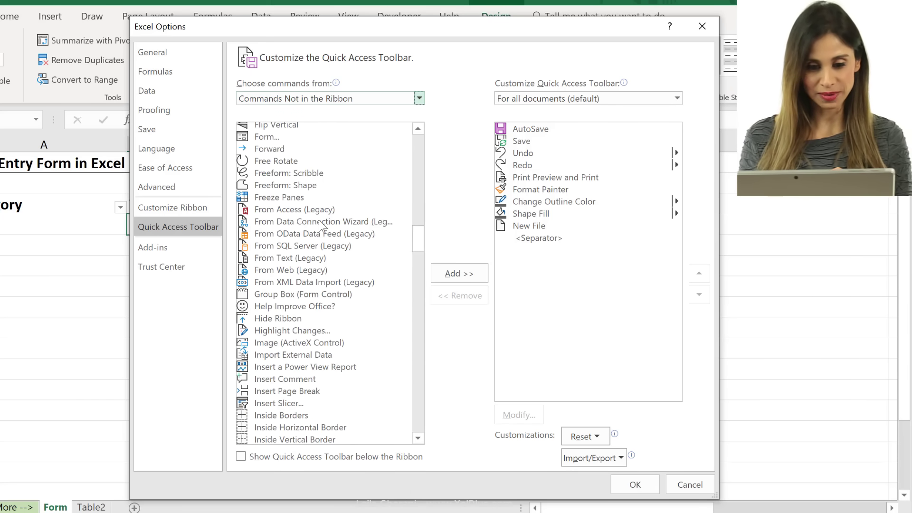
{"action": "scroll", "coordinate": [320, 226], "scroll_direction": "up", "scroll_amount": 1}
{"action": "left_click", "coordinate": [287, 171]}
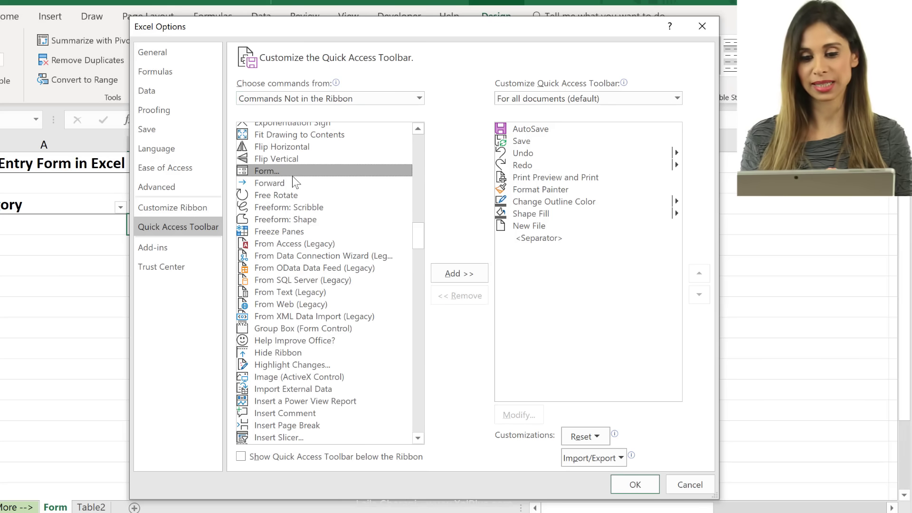
{"action": "left_click", "coordinate": [486, 274]}
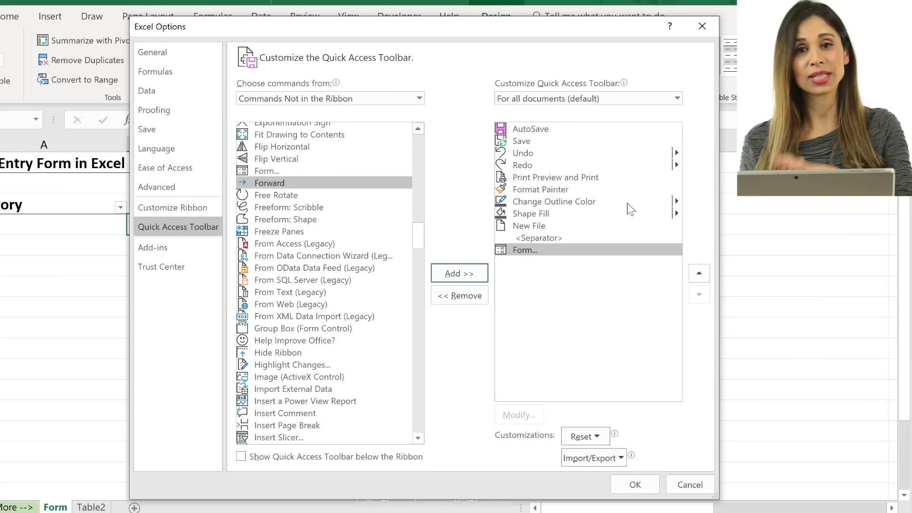
{"action": "left_click", "coordinate": [636, 484]}
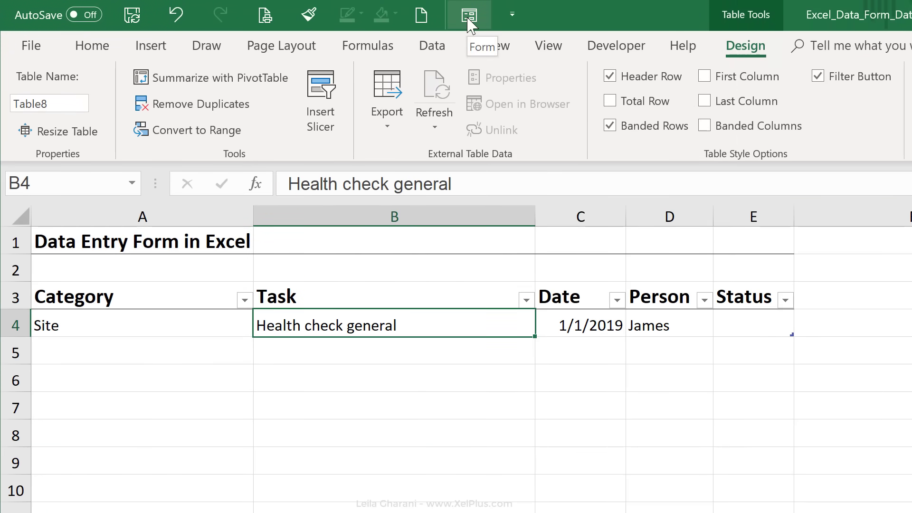
{"action": "left_click", "coordinate": [469, 17]}
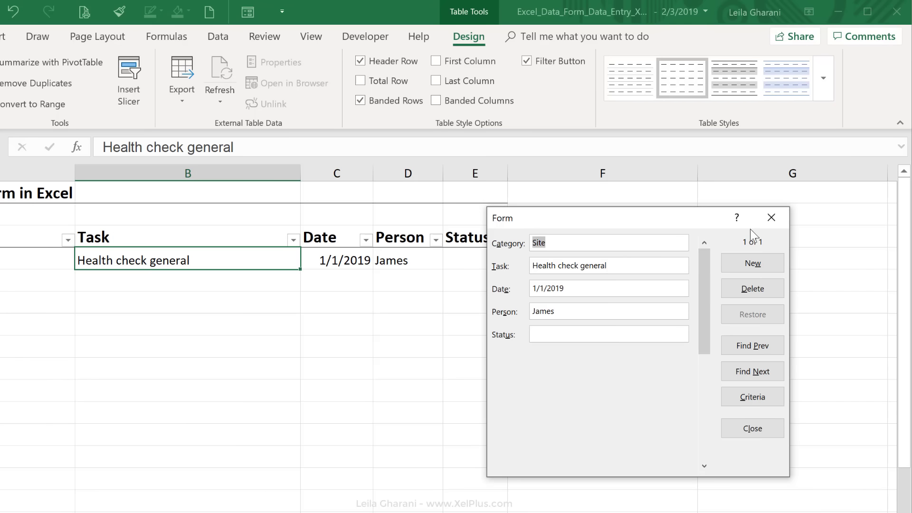
{"action": "left_click", "coordinate": [770, 220]}
{"action": "left_click", "coordinate": [665, 315]}
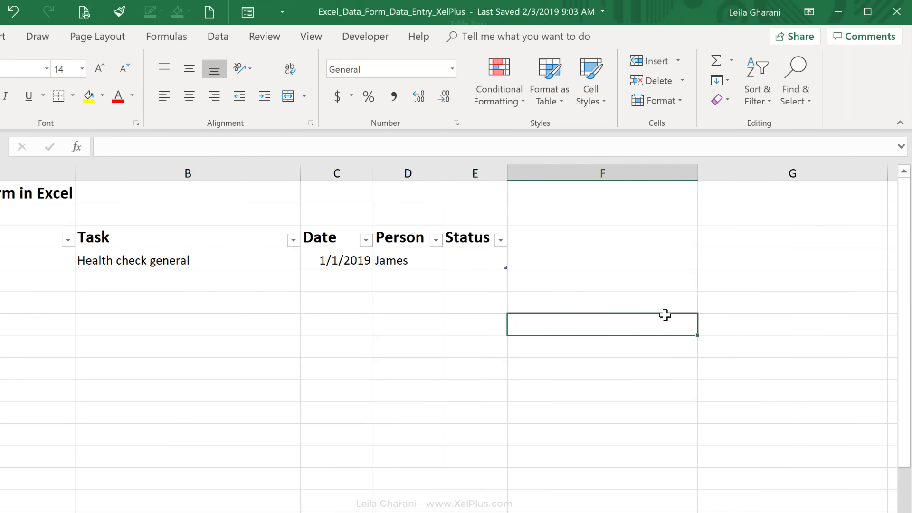
{"action": "left_click", "coordinate": [250, 13]}
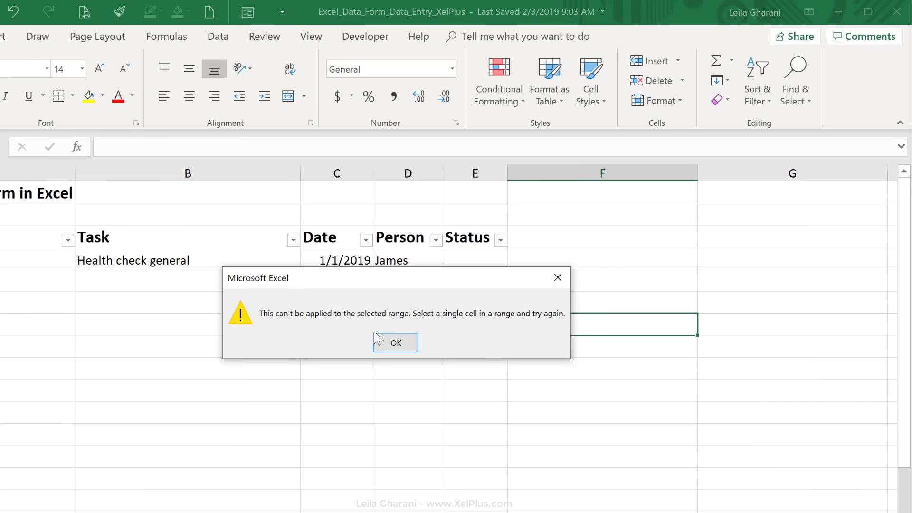
{"action": "left_click", "coordinate": [392, 342]}
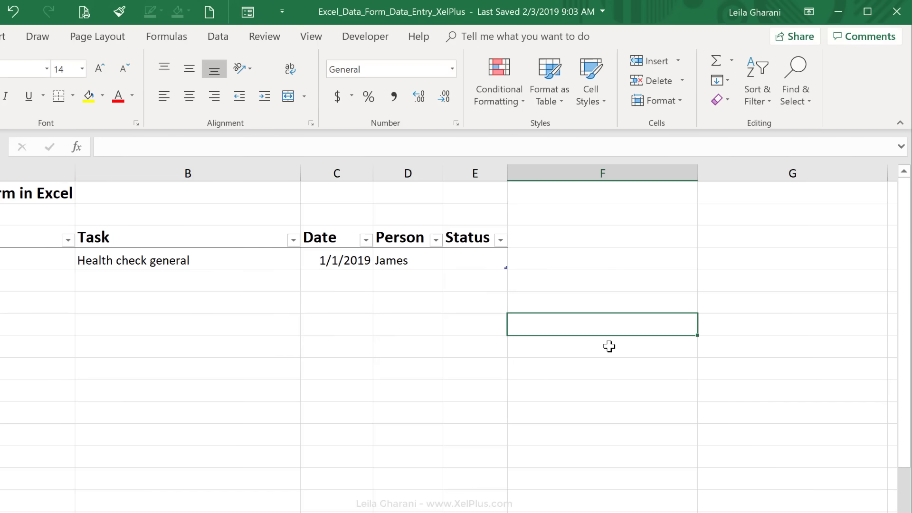
{"action": "left_click", "coordinate": [259, 262]}
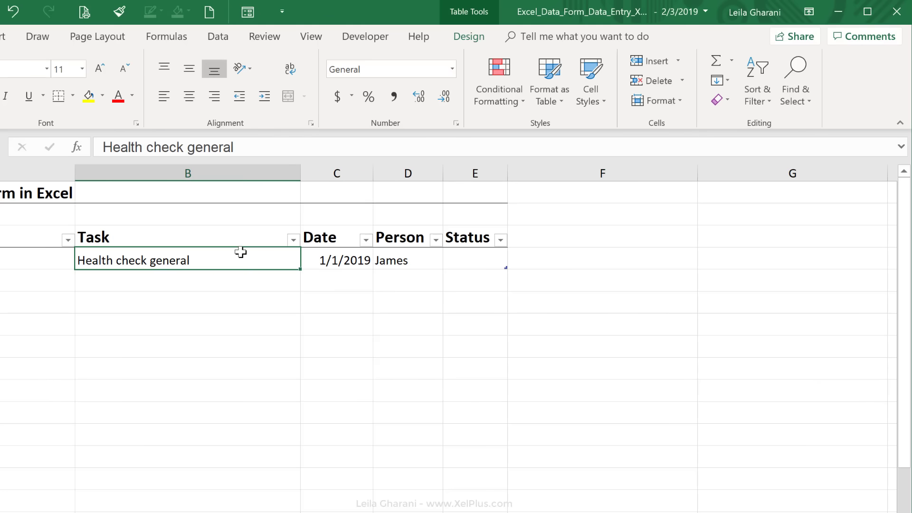
- Add a Course, Prep, 2/1/2019, Started record through the data form
{"action": "left_click", "coordinate": [246, 15]}
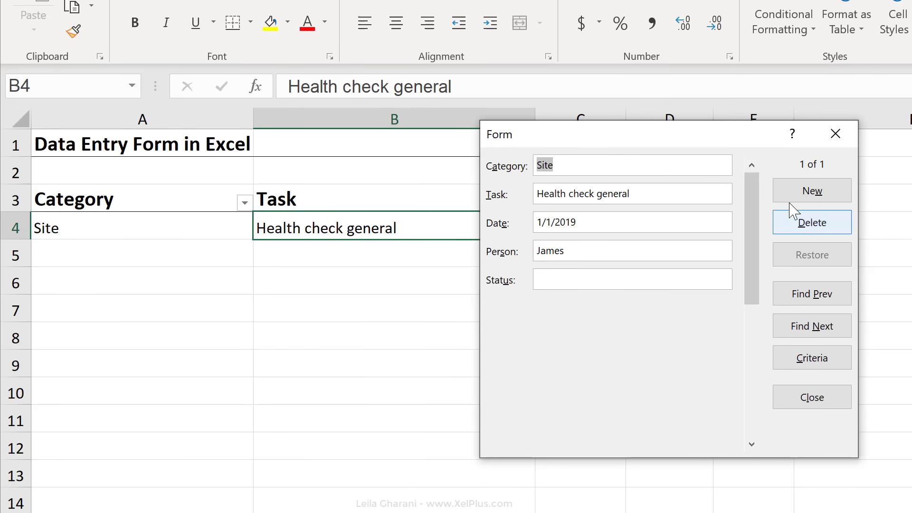
{"action": "left_click", "coordinate": [800, 197]}
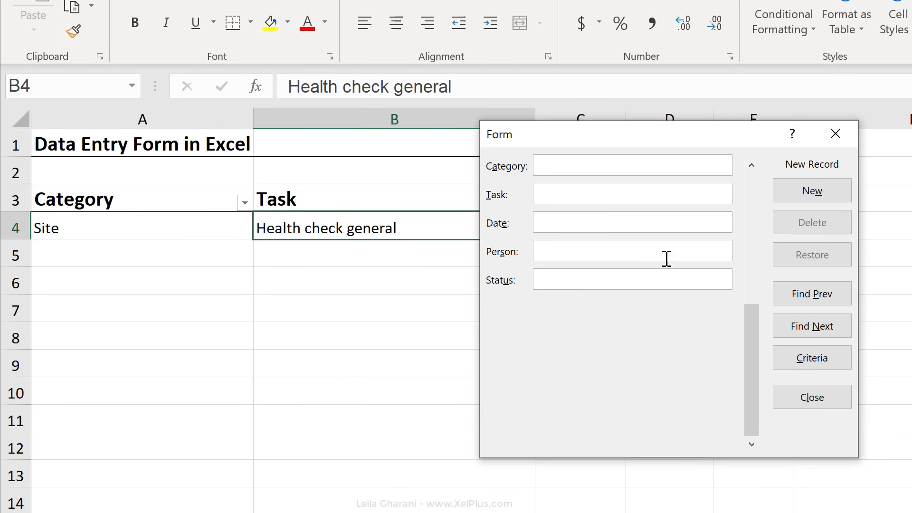
{"action": "type", "text": "Co"}
{"action": "type", "text": "2/1/2019"}
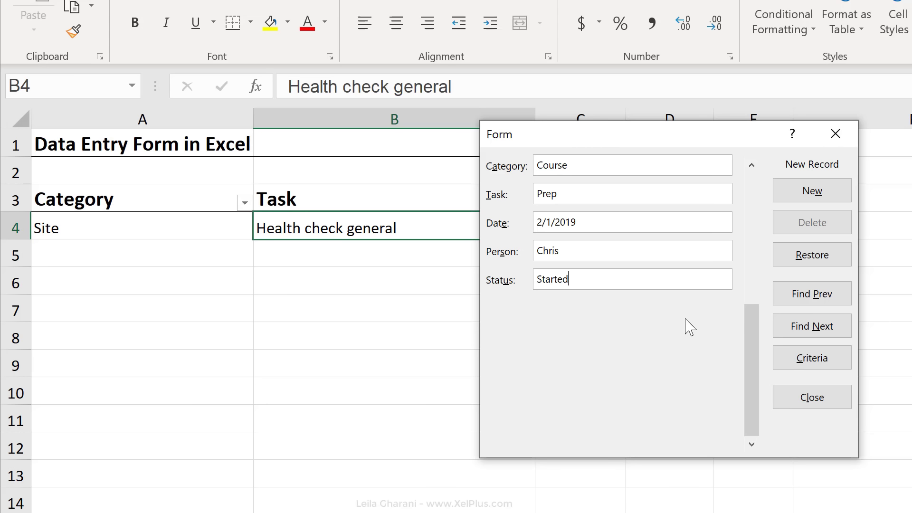
{"action": "key", "text": "Return"}
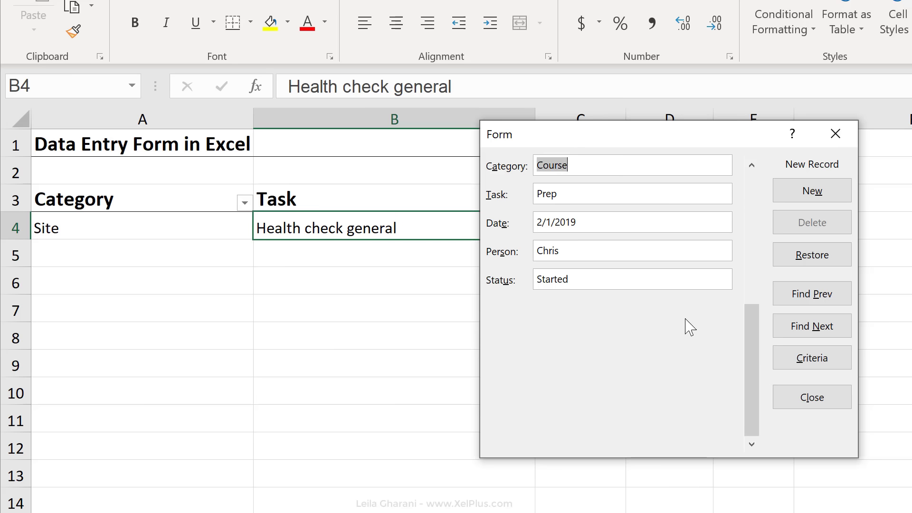
- Add a Site, SEO, 3/1/2019 record with the person's name
{"action": "left_click_drag", "start_coordinate": [674, 143], "coordinate": [661, 199]}
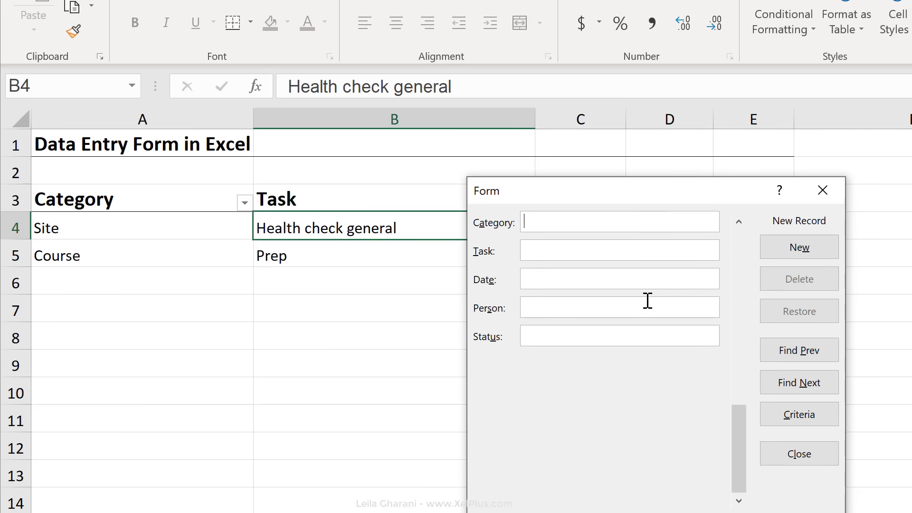
{"action": "type", "text": "Site"}
{"action": "key", "text": "Tab"}
{"action": "type", "text": "3/1/2019"}
{"action": "key", "text": "Tab"}
{"action": "type", "text": "James"}
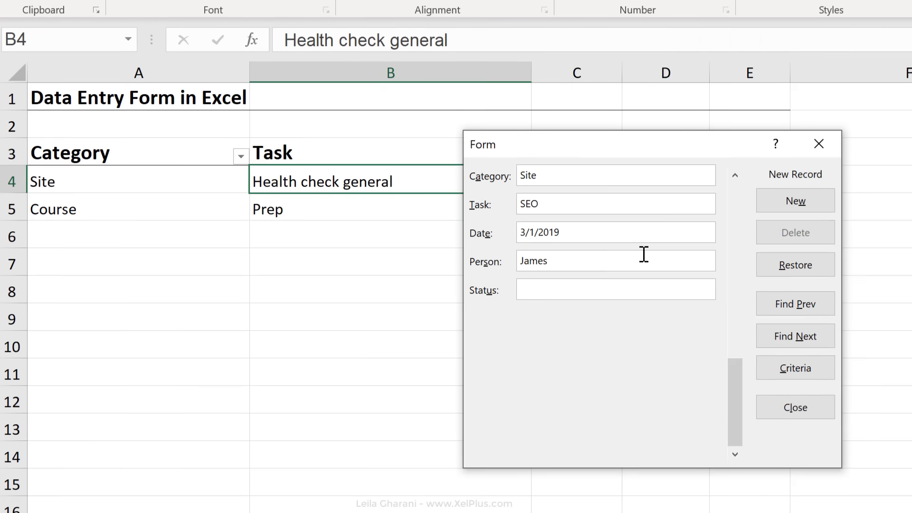
{"action": "key", "text": "Return"}
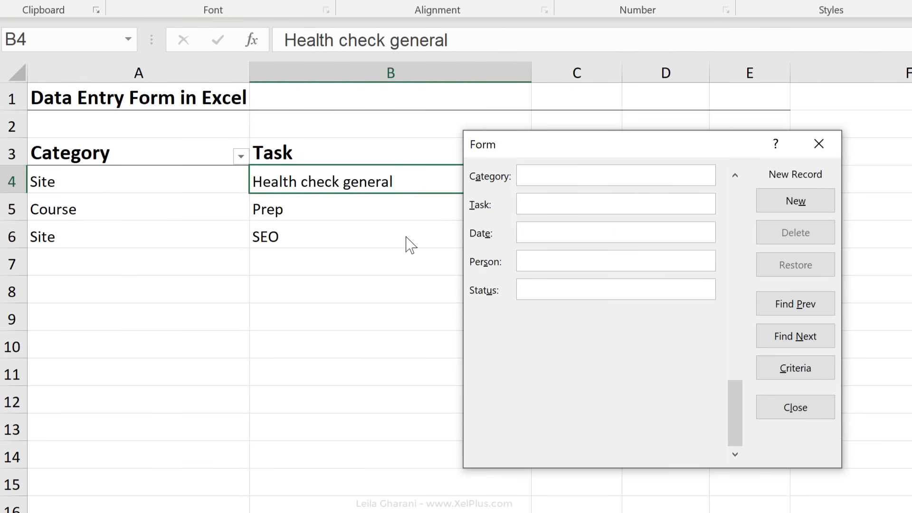
- Rename record 2's task from Prep to Prep info
{"action": "left_click", "coordinate": [735, 176]}
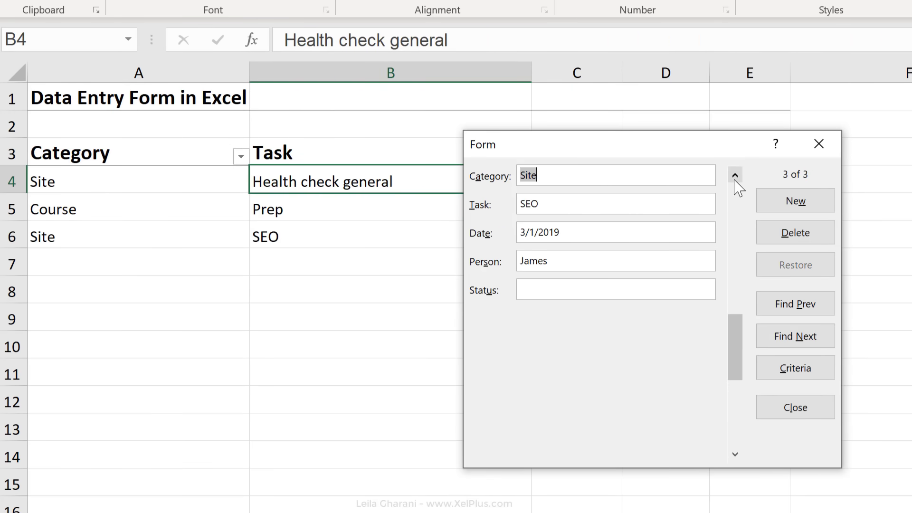
{"action": "left_click", "coordinate": [734, 178]}
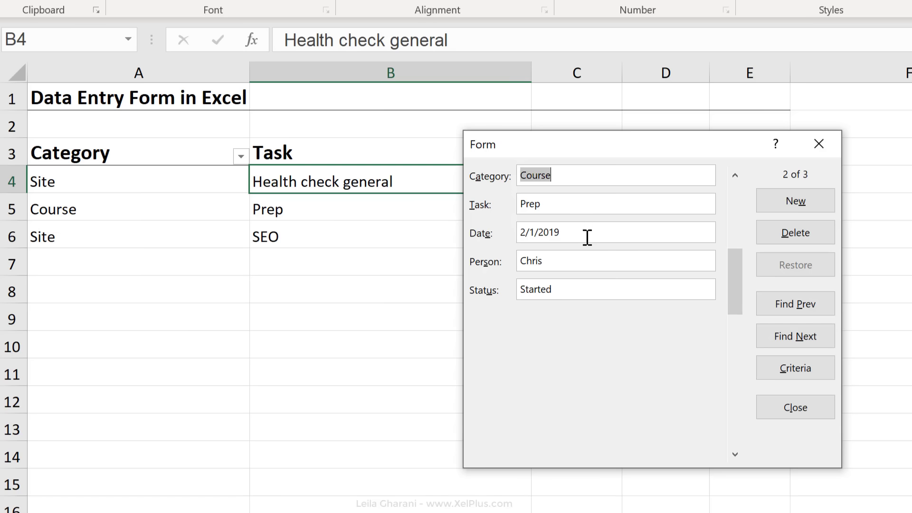
{"action": "left_click", "coordinate": [587, 210]}
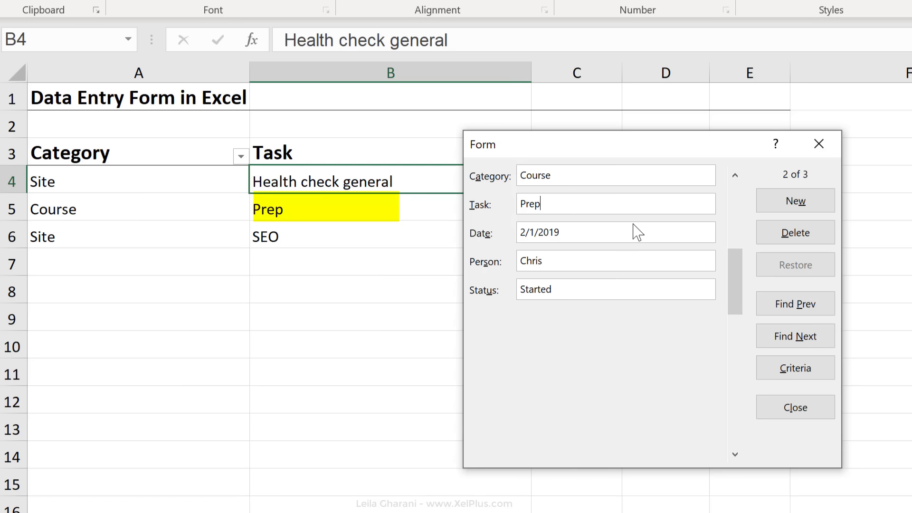
{"action": "type", "text": "info"}
{"action": "key", "text": "Return"}
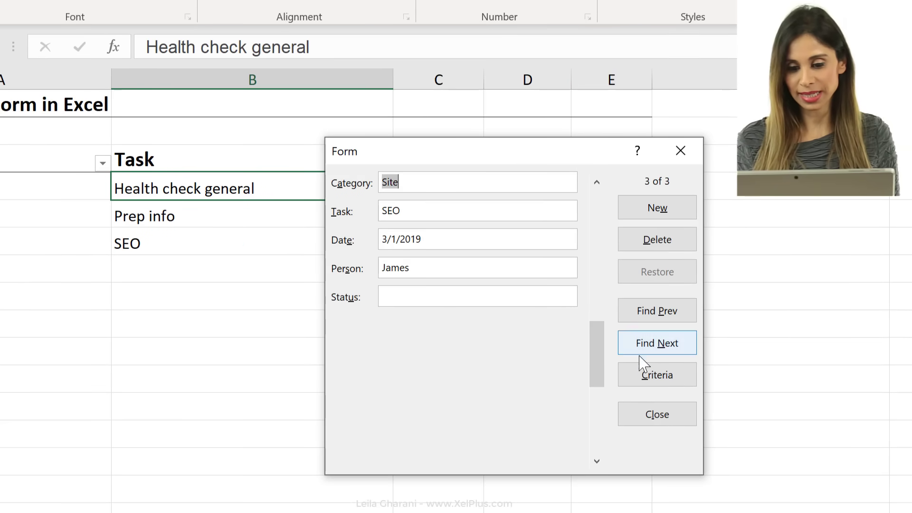
- Search records by the person's name, then step back from SEO to Health check general
{"action": "left_click", "coordinate": [661, 380]}
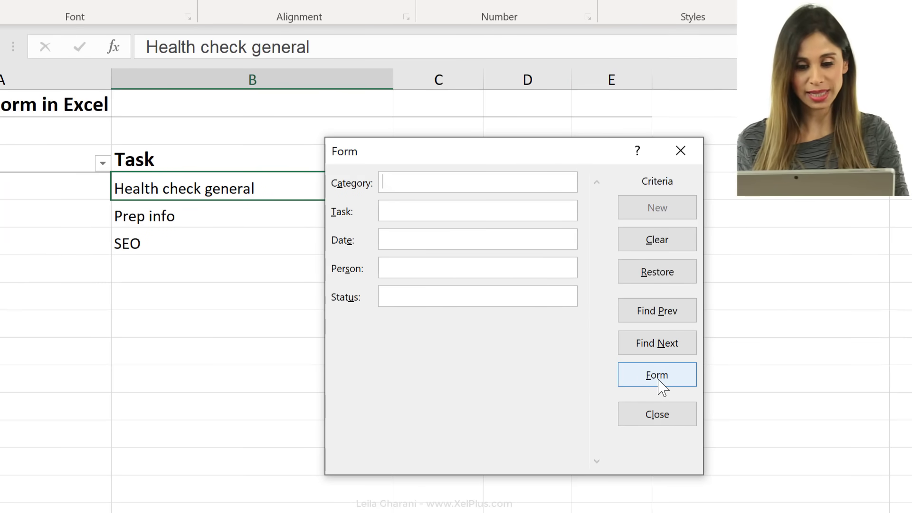
{"action": "left_click", "coordinate": [431, 269]}
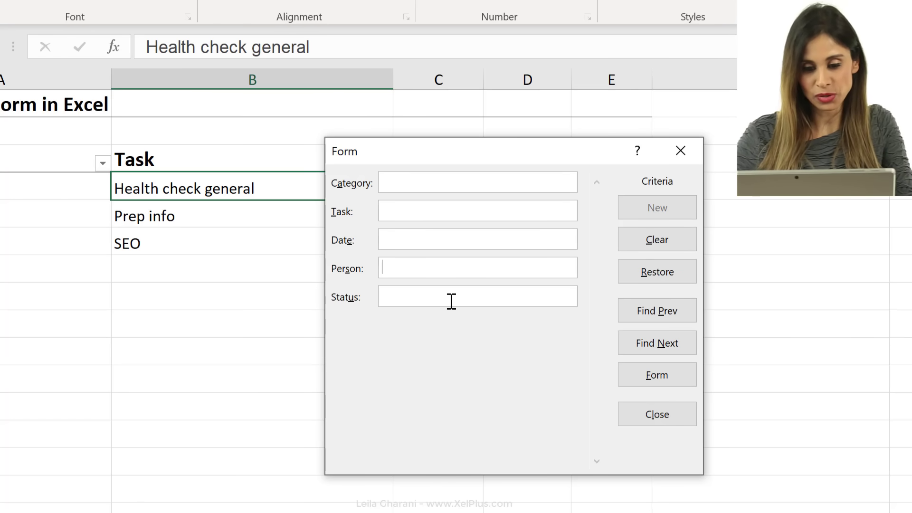
{"action": "type", "text": "james"}
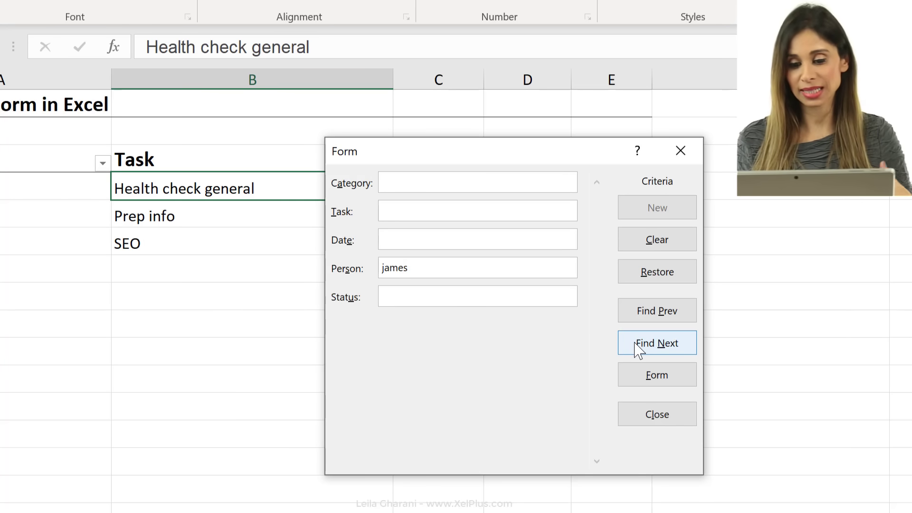
{"action": "left_click", "coordinate": [645, 345]}
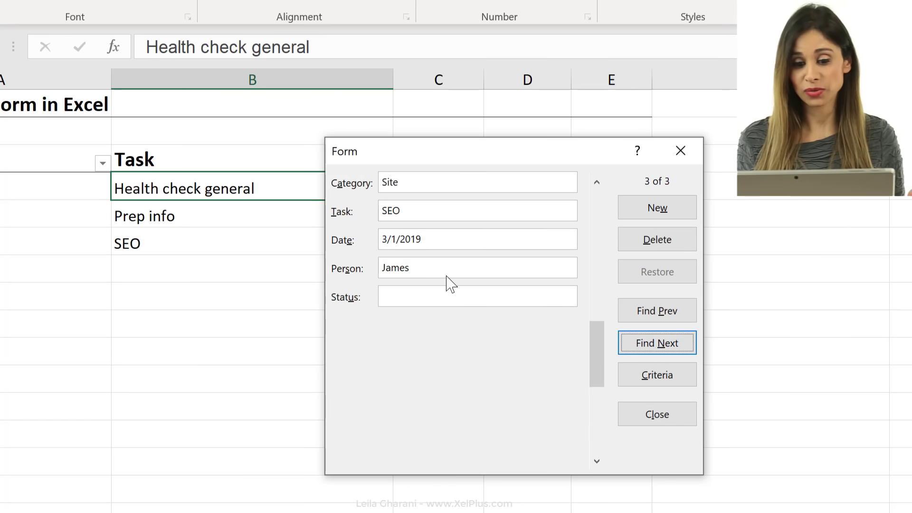
{"action": "double_click", "coordinate": [672, 313]}
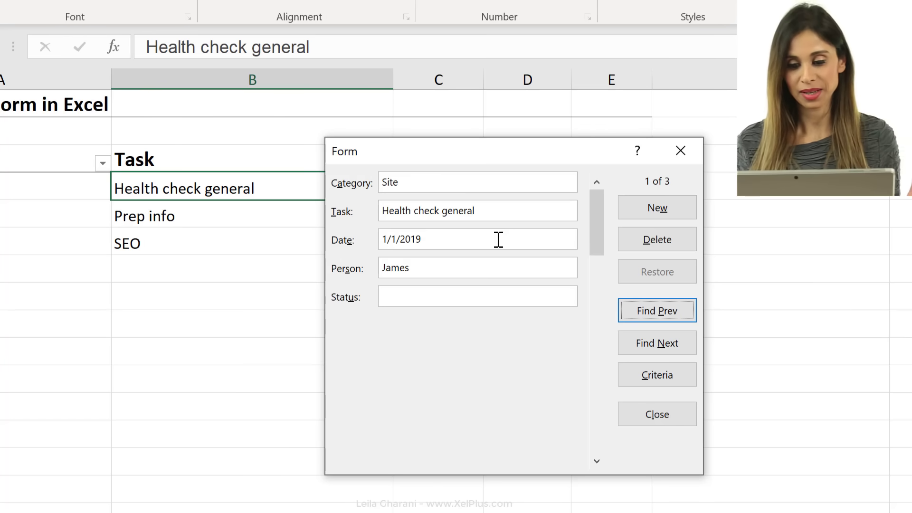
{"action": "left_click", "coordinate": [645, 381]}
{"action": "left_click", "coordinate": [646, 382]}
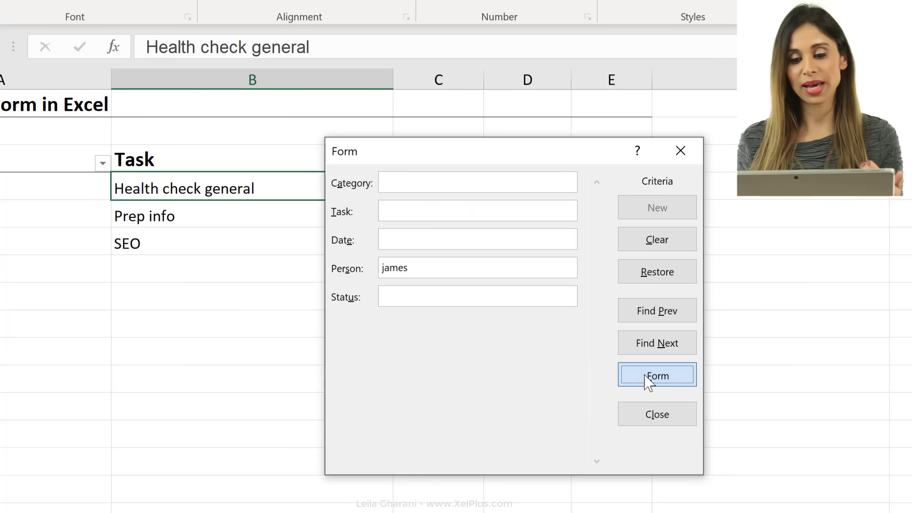
{"action": "left_click", "coordinate": [648, 382]}
{"action": "left_click", "coordinate": [645, 376]}
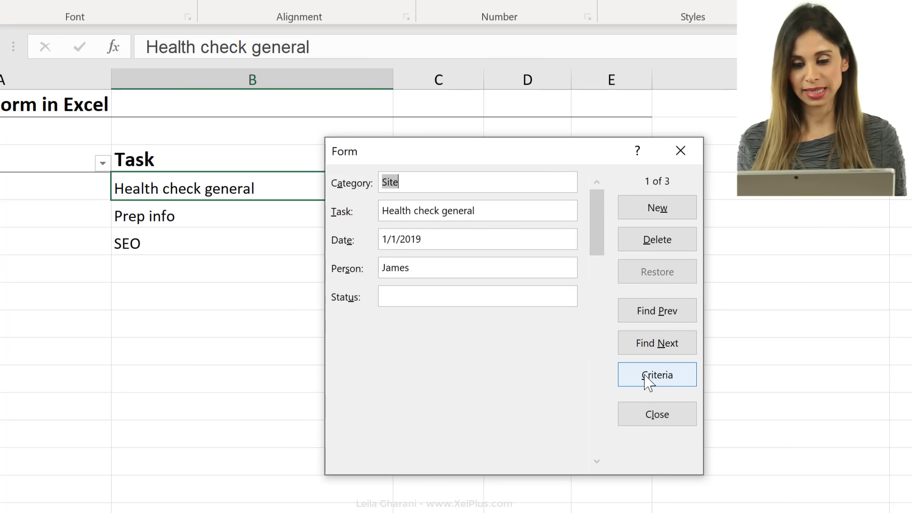
{"action": "left_click", "coordinate": [434, 245]}
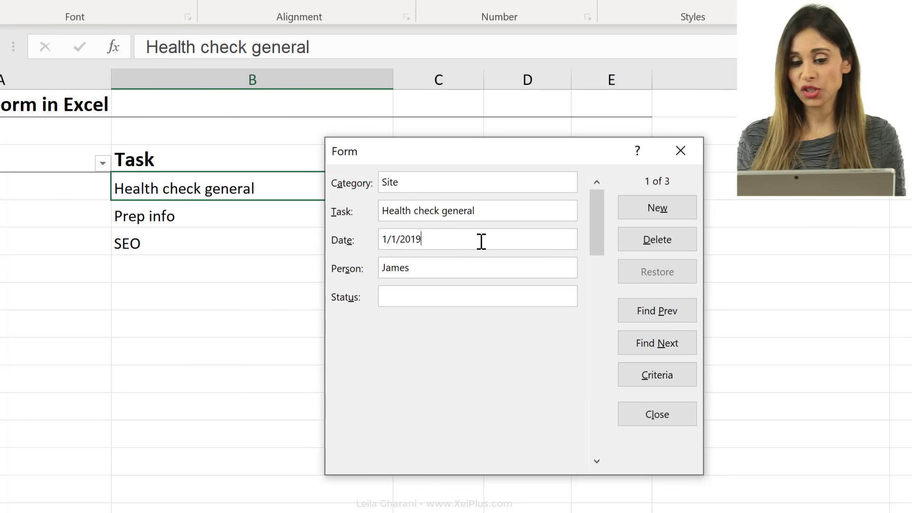
{"action": "key", "text": "BackSpace"}
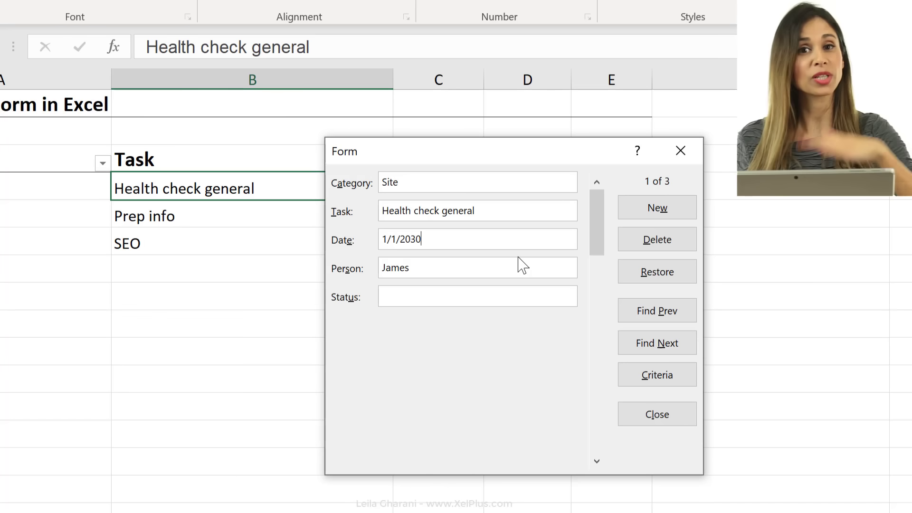
{"action": "left_click", "coordinate": [650, 280]}
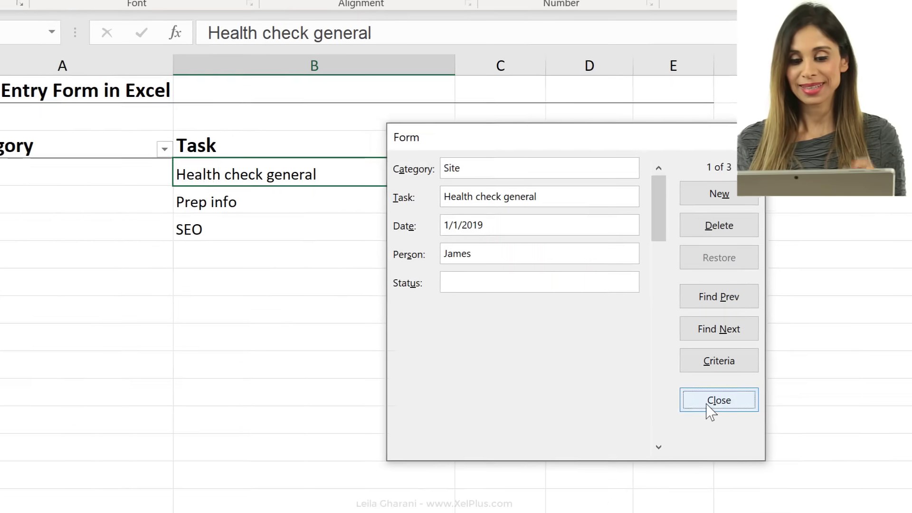
- Close the form and restrict C4:C6 to dates between 1/1/2019 and 1/1/2020
{"action": "left_click", "coordinate": [656, 414]}
{"action": "left_click_drag", "start_coordinate": [582, 158], "coordinate": [588, 204]}
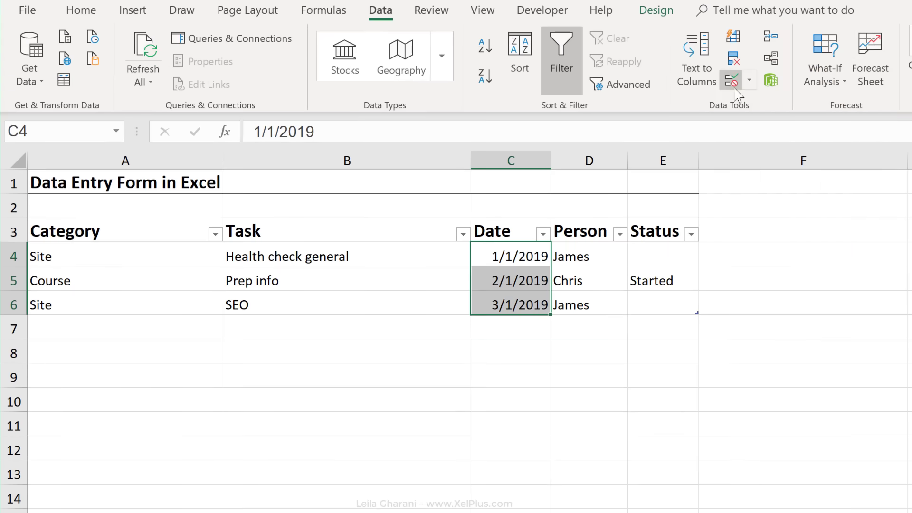
{"action": "left_click", "coordinate": [736, 88]}
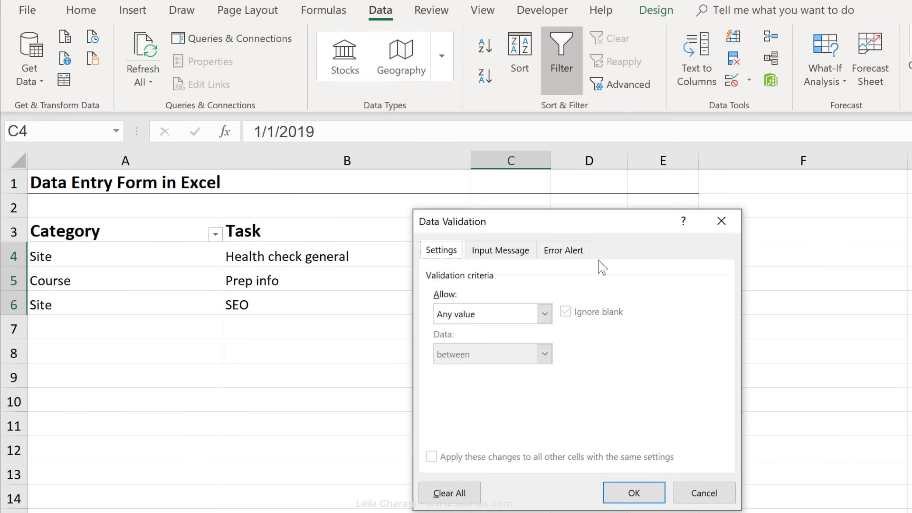
{"action": "left_click", "coordinate": [544, 314]}
{"action": "left_click", "coordinate": [445, 381]}
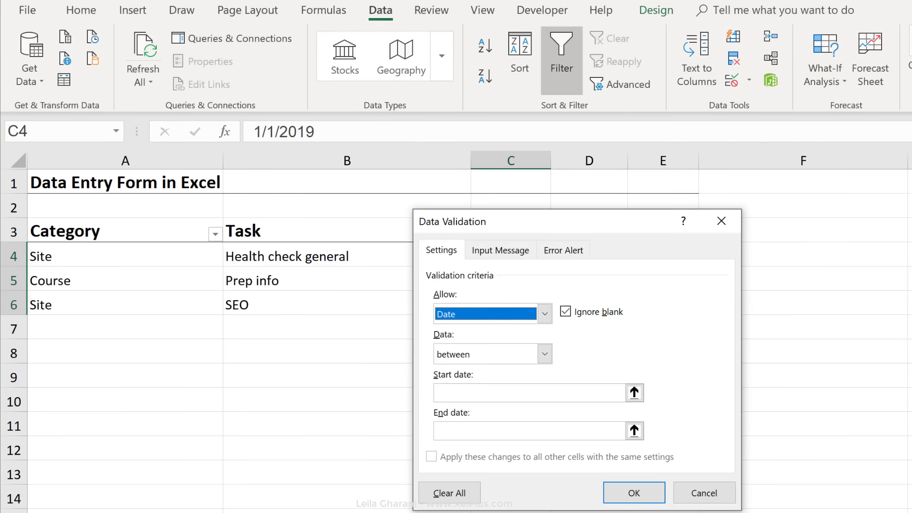
{"action": "left_click", "coordinate": [527, 393]}
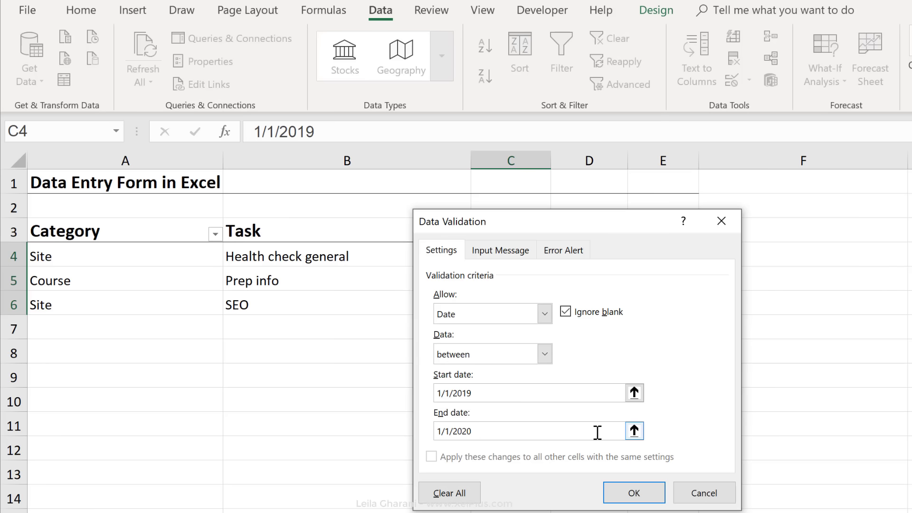
{"action": "left_click", "coordinate": [563, 251]}
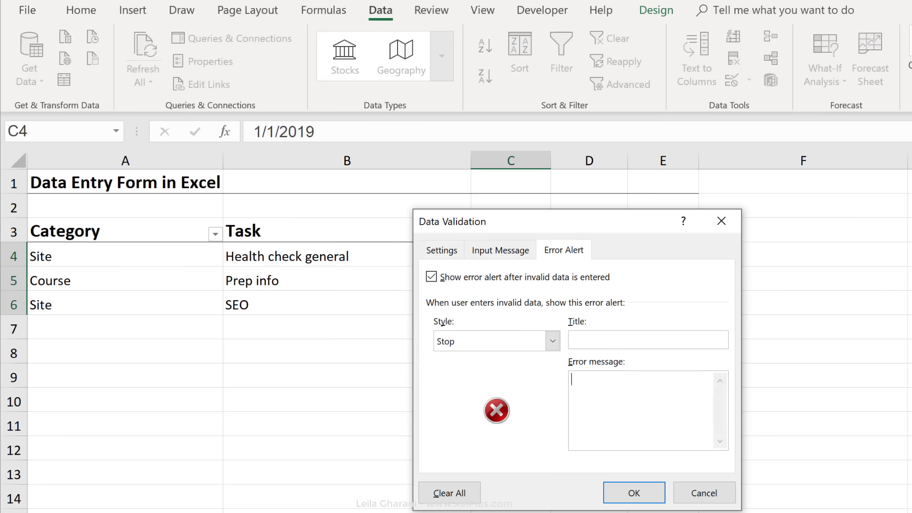
- Set the stop alert message 'Please input date between 19 & 20' and apply the validation
{"action": "type", "text": "Please input date between 19 & 20"}
{"action": "left_click", "coordinate": [634, 494]}
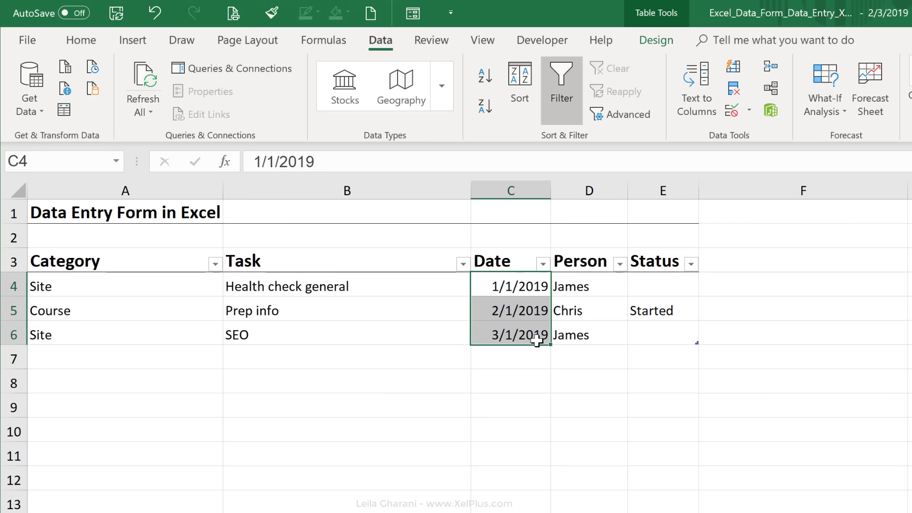
{"action": "left_click", "coordinate": [535, 306]}
- Try adding a new form record dated 2/2/2030, which the validation rejects
{"action": "left_click", "coordinate": [417, 11]}
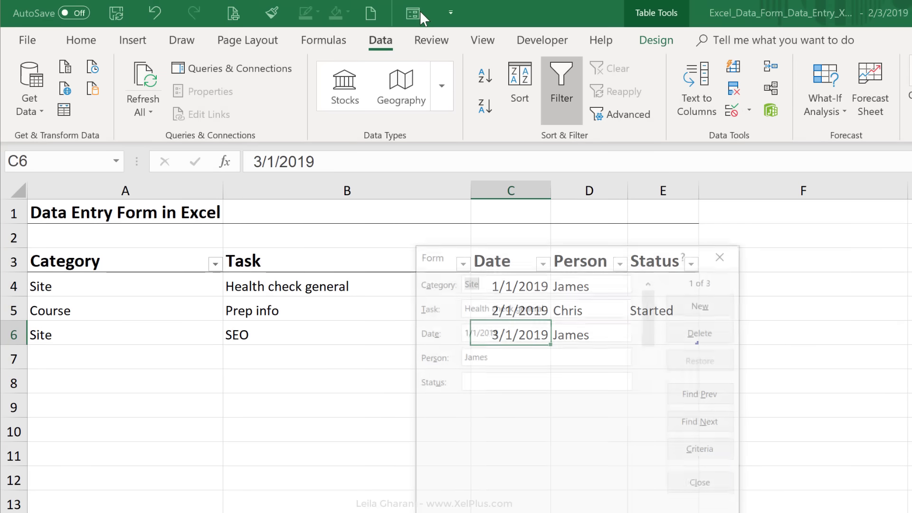
{"action": "left_click", "coordinate": [701, 305]}
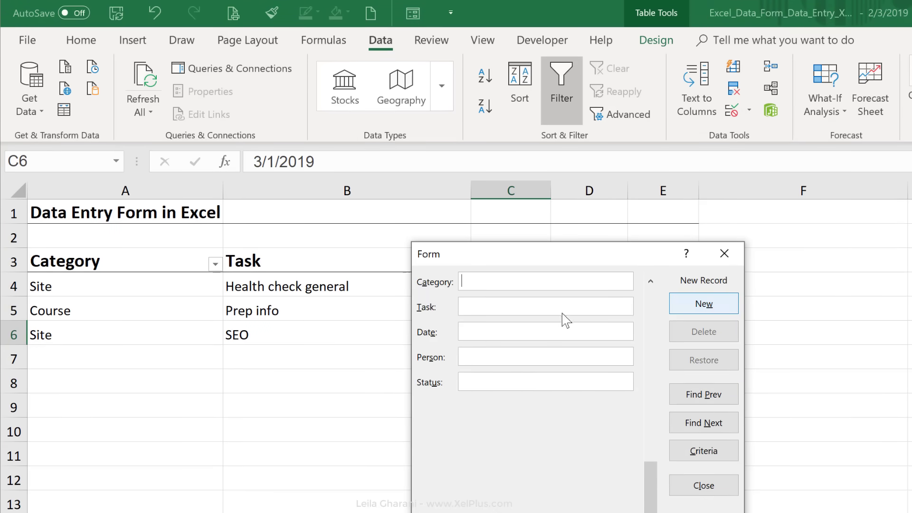
{"action": "left_click_drag", "start_coordinate": [541, 257], "coordinate": [714, 230]}
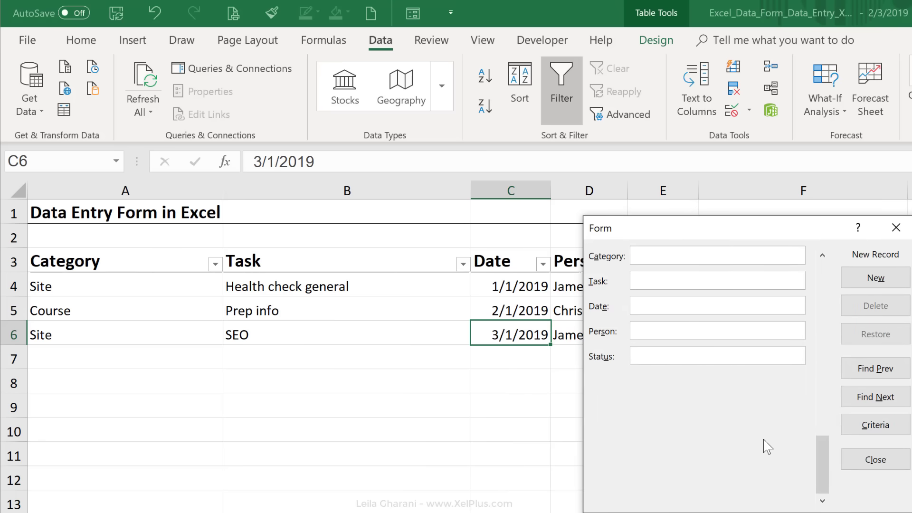
{"action": "type", "text": "2/2/2030"}
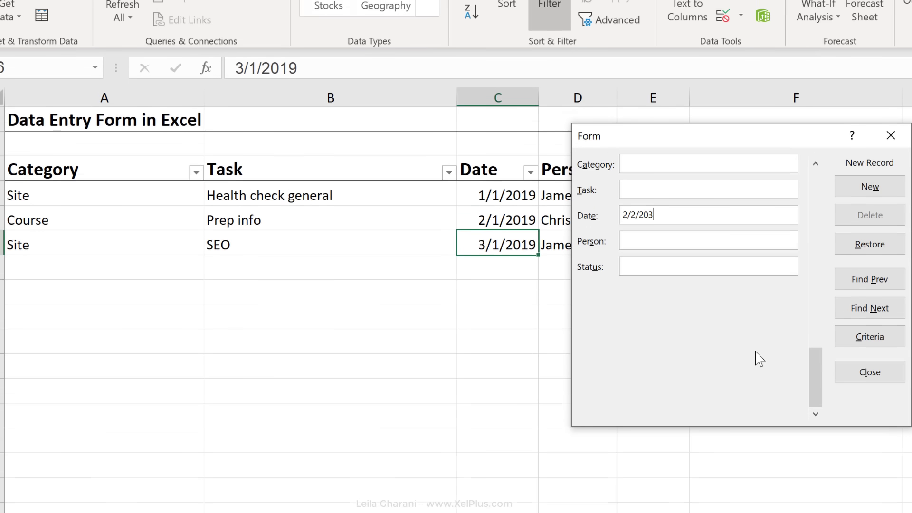
{"action": "key", "text": "Return"}
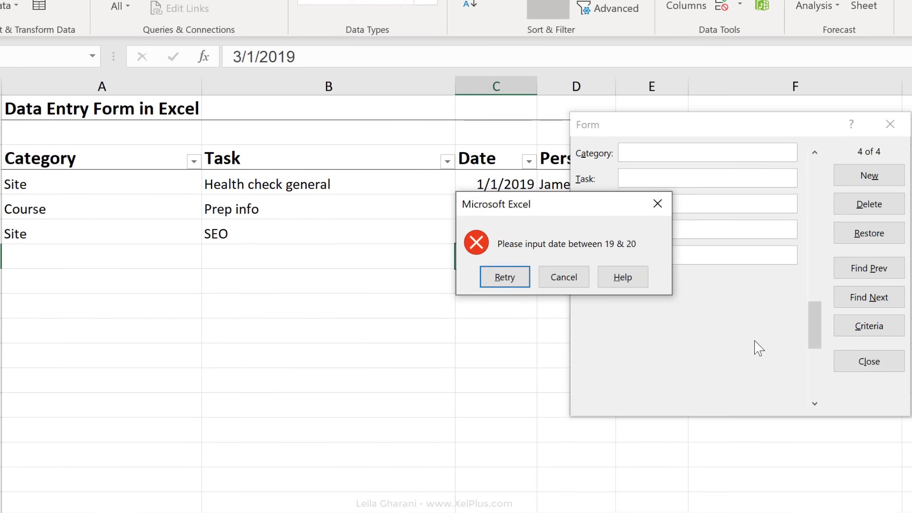
{"action": "left_click_drag", "start_coordinate": [560, 212], "coordinate": [475, 123]}
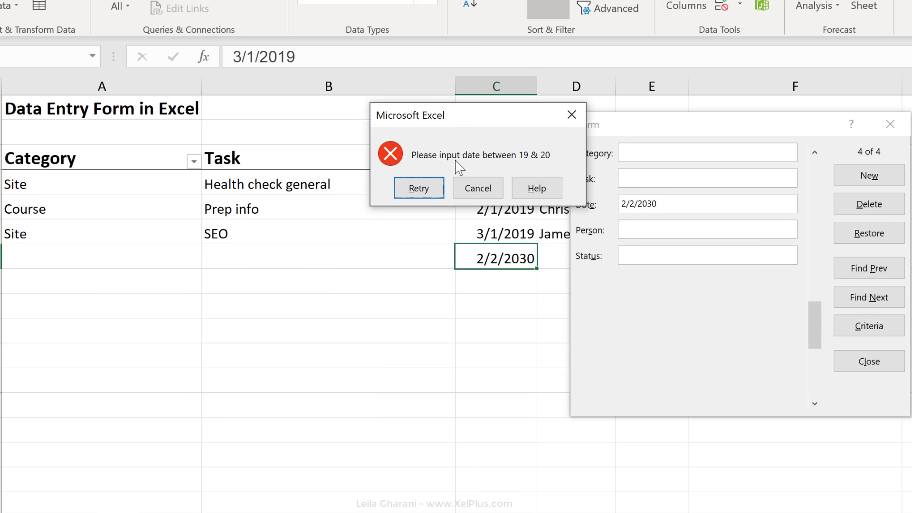
- Correct the date to 2/2/2019 and complete the record as Seminar, Dashboard, with the person's name
{"action": "left_click", "coordinate": [415, 192]}
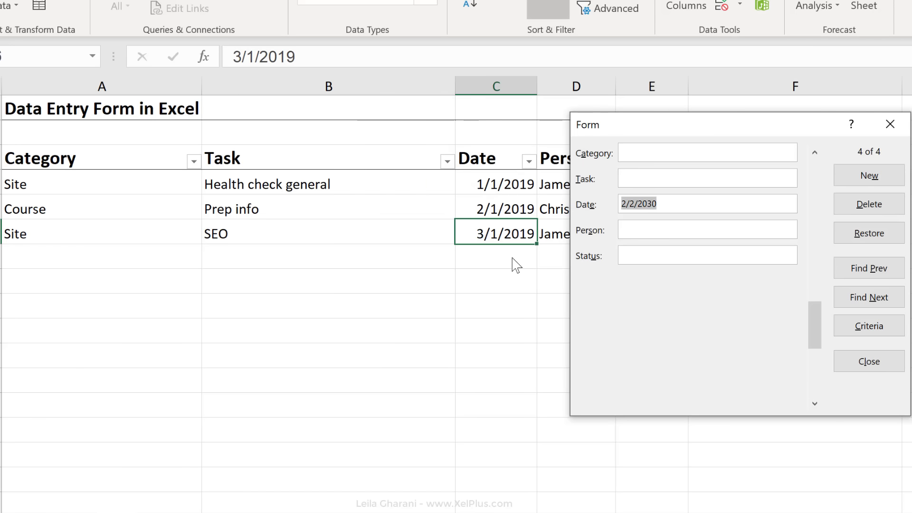
{"action": "left_click", "coordinate": [660, 202]}
{"action": "key", "text": "BackSpace"}
{"action": "key", "text": "BackSpace"}
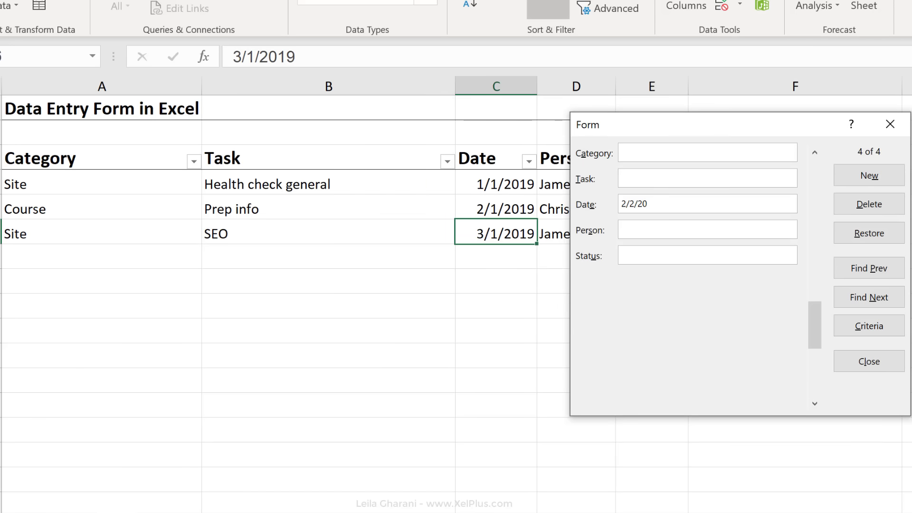
{"action": "key", "text": "Return"}
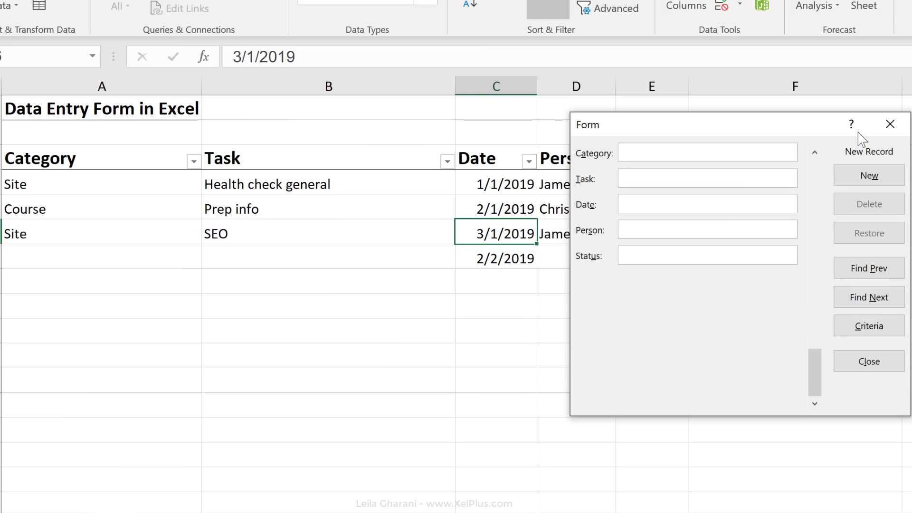
{"action": "left_click", "coordinate": [815, 152]}
{"action": "type", "text": "Seminar"}
{"action": "key", "text": "Tab"}
{"action": "type", "text": "Dashboard"}
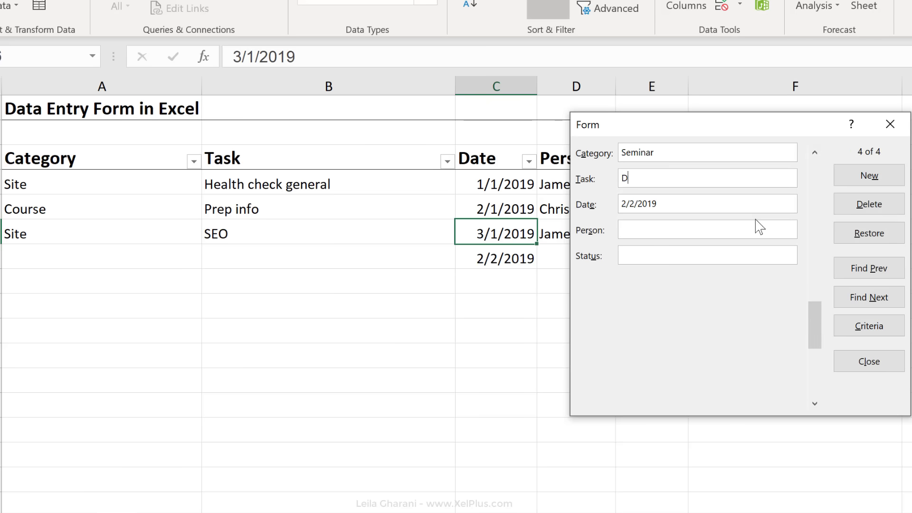
{"action": "key", "text": "Tab"}
{"action": "key", "text": "Tab"}
{"action": "type", "text": "Leila"}
{"action": "key", "text": "Return"}
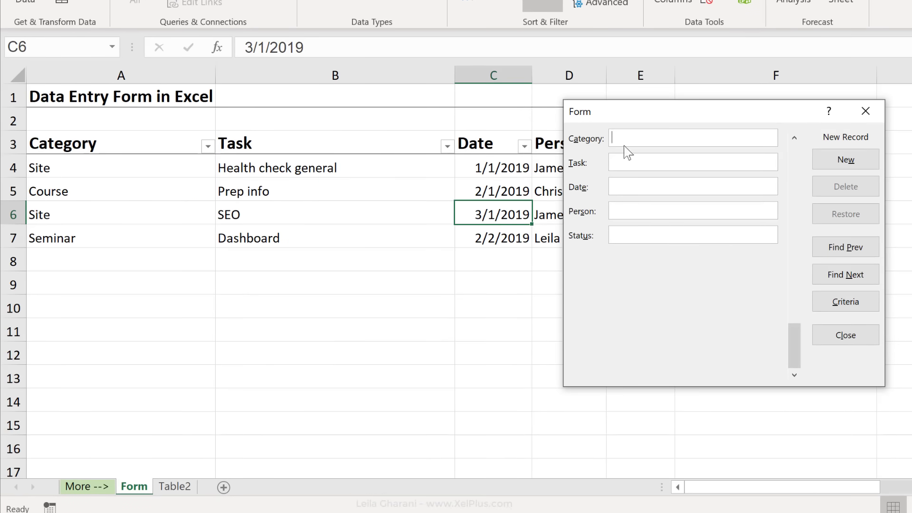
- Close the data form and move to the Table2 Beverages sales sheet
{"action": "left_click", "coordinate": [836, 335]}
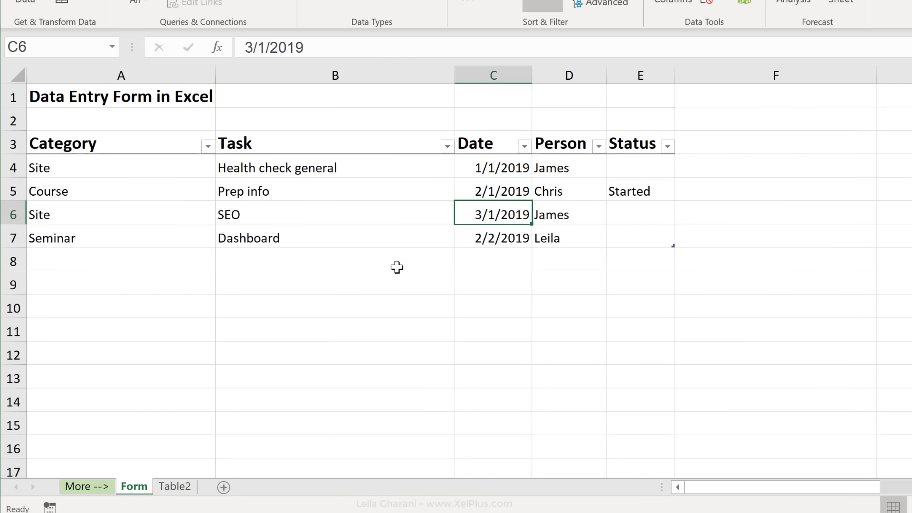
{"action": "left_click", "coordinate": [179, 487]}
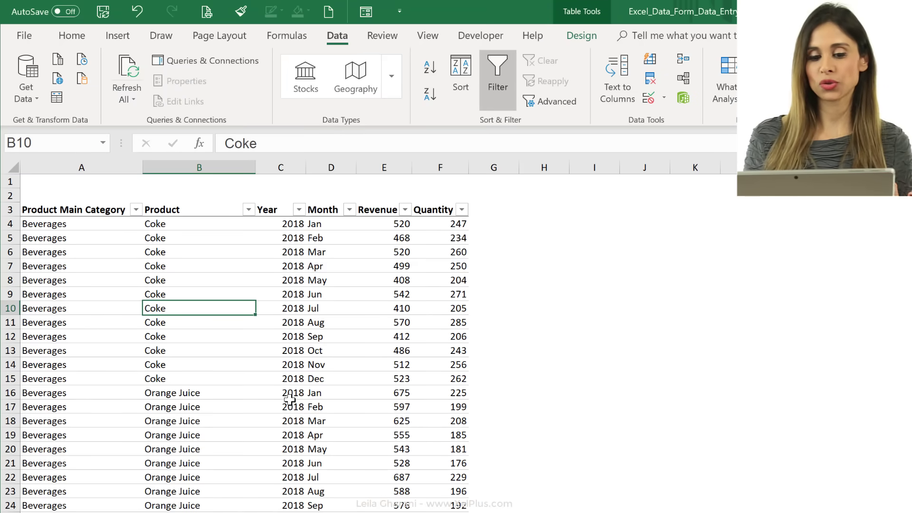
{"action": "scroll", "coordinate": [309, 351], "scroll_direction": "down", "scroll_amount": 16}
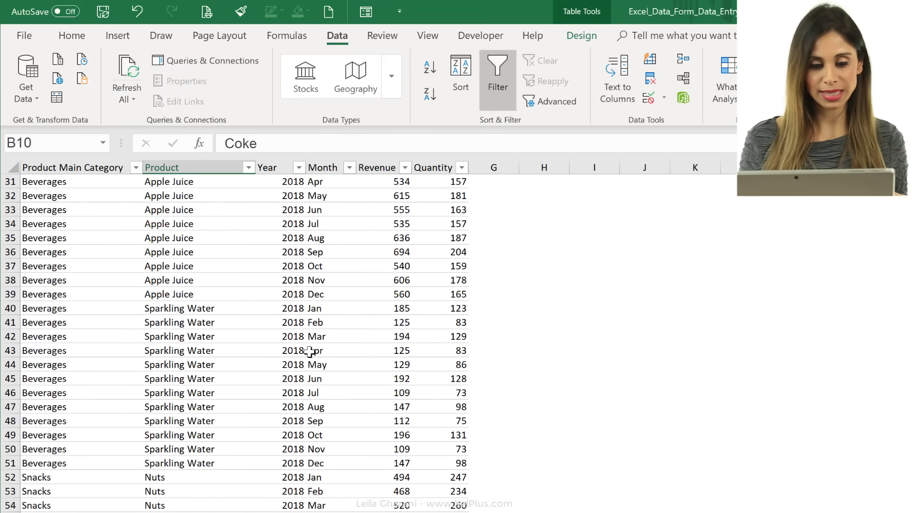
{"action": "scroll", "coordinate": [309, 351], "scroll_direction": "up", "scroll_amount": 16}
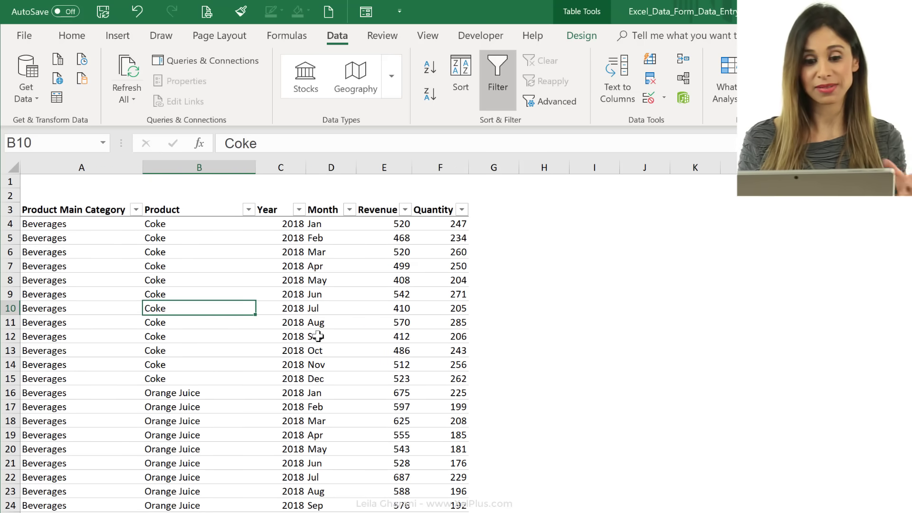
{"action": "left_click", "coordinate": [320, 333]}
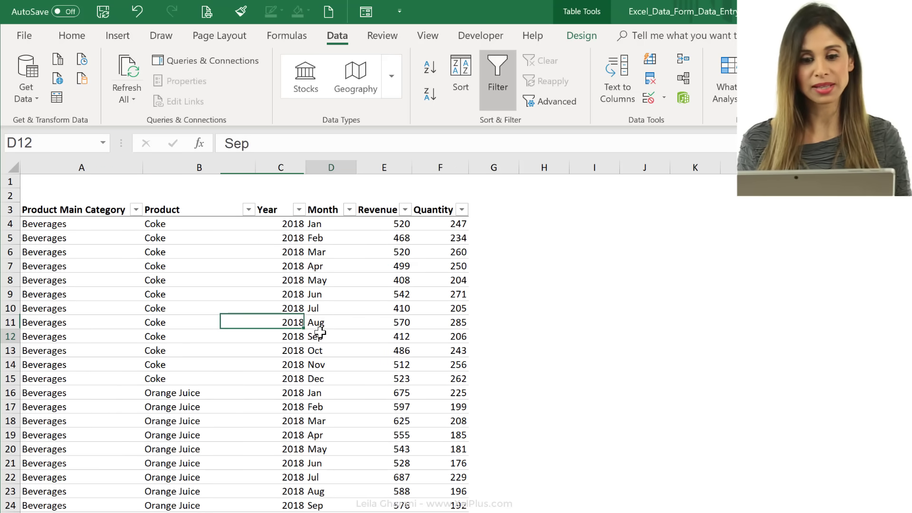
{"action": "left_click", "coordinate": [370, 17]}
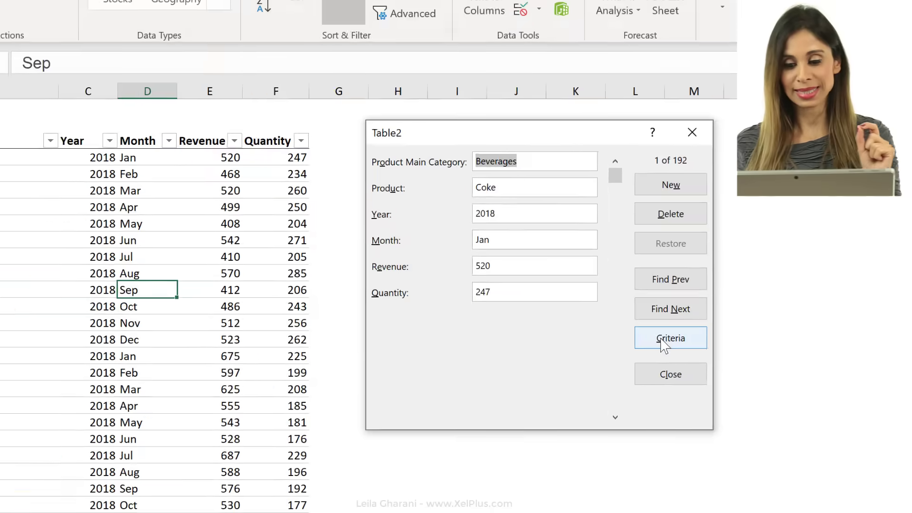
{"action": "left_click", "coordinate": [776, 377]}
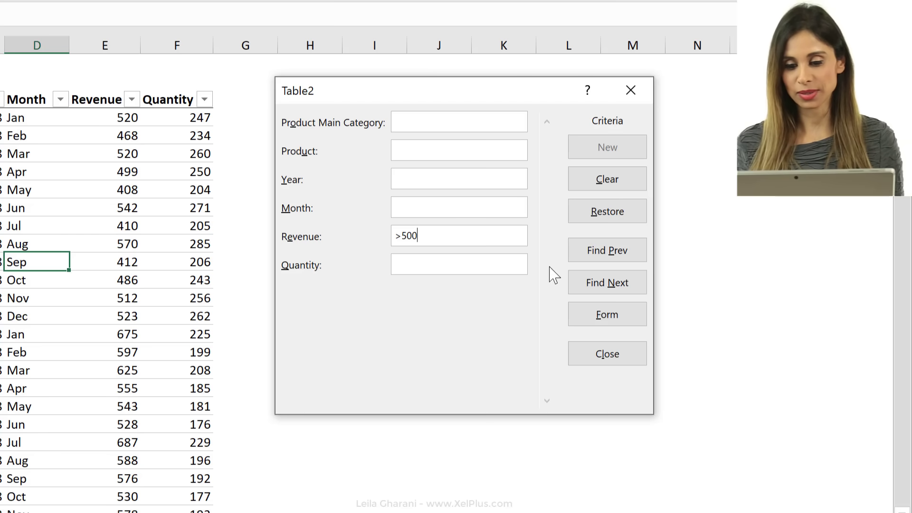
{"action": "left_click", "coordinate": [598, 283]}
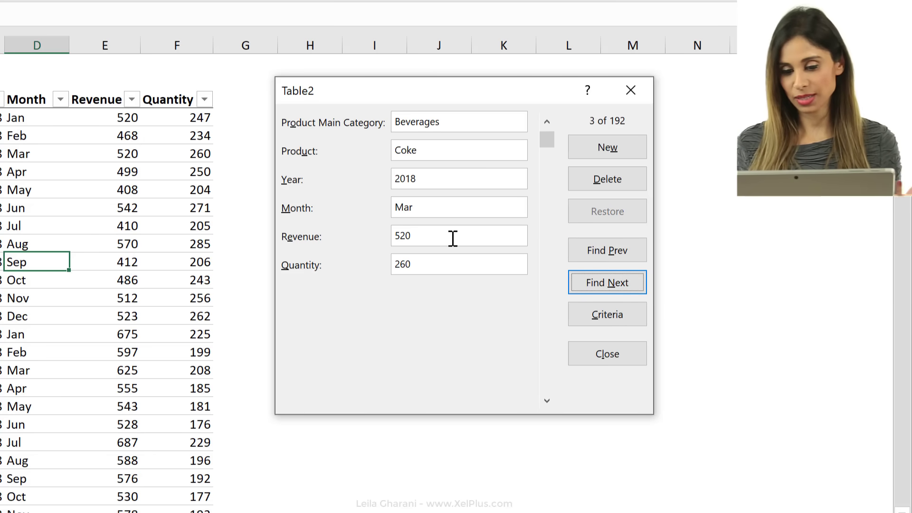
{"action": "left_click", "coordinate": [595, 286]}
{"action": "left_click", "coordinate": [594, 285]}
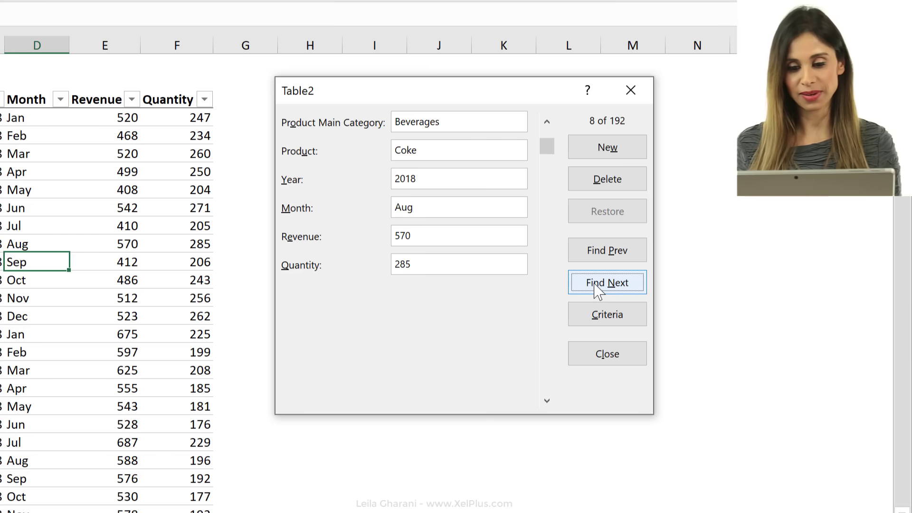
{"action": "left_click", "coordinate": [595, 284]}
{"action": "left_click", "coordinate": [594, 284]}
{"action": "left_click", "coordinate": [594, 285]}
{"action": "left_click", "coordinate": [594, 285]}
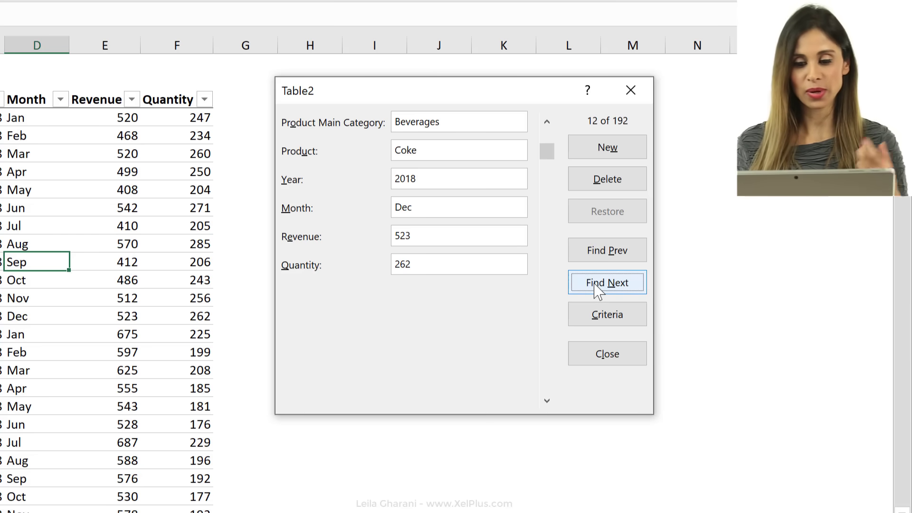
{"action": "left_click", "coordinate": [596, 361]}
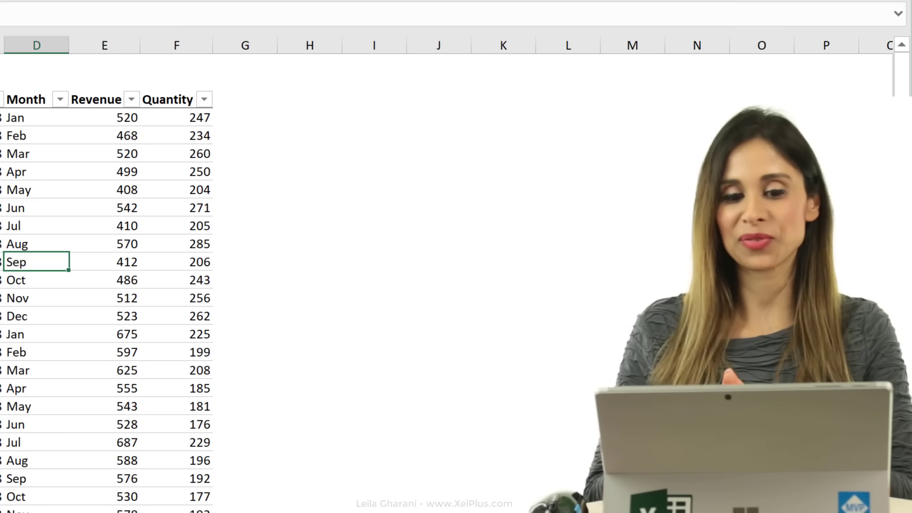